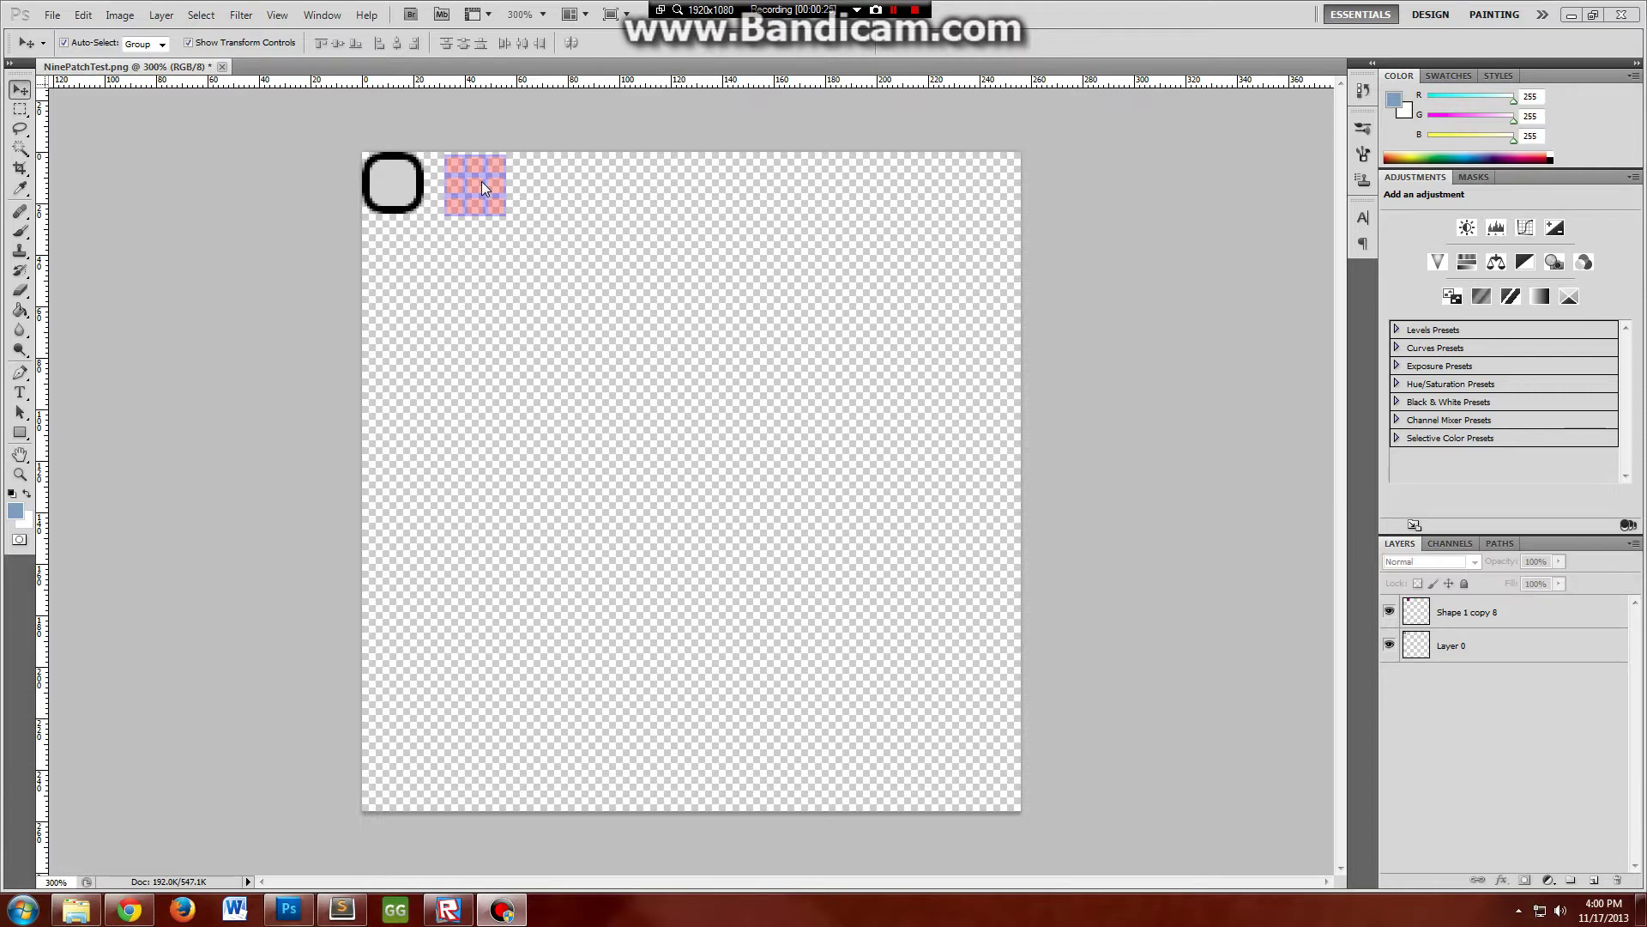
- In Photoshop, overlay the pink grid on the rounded square and zoom in on both
mouse_move(466, 906)
scroll(481, 371, "up", 4, "alt")
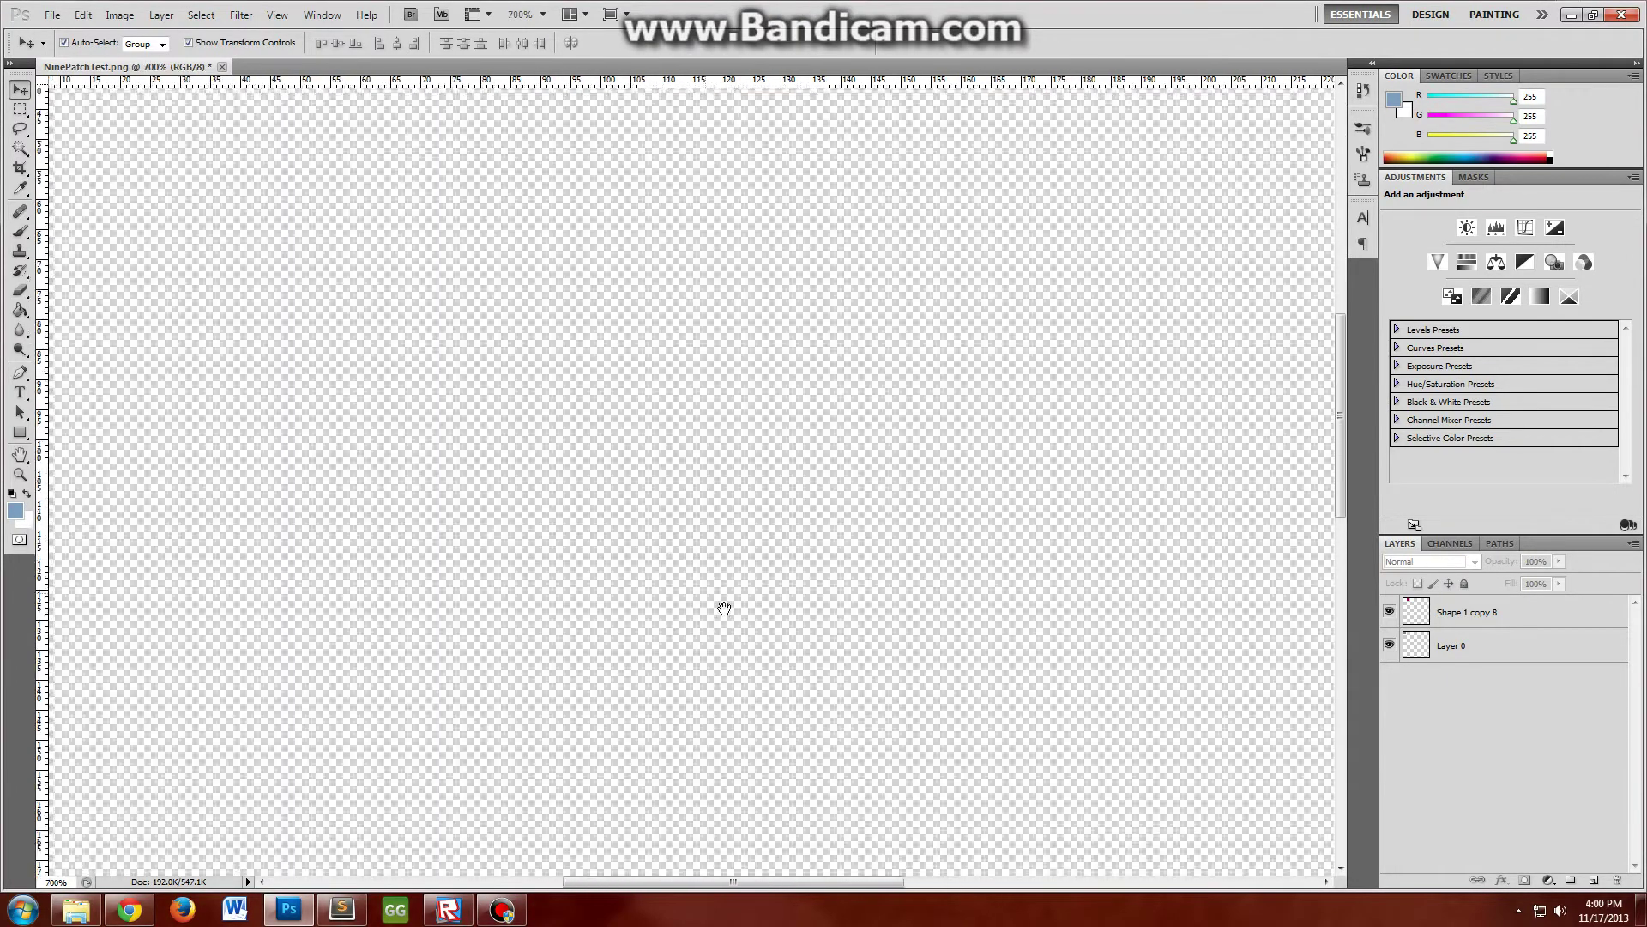
left_click_drag(724, 608, 846, 736)
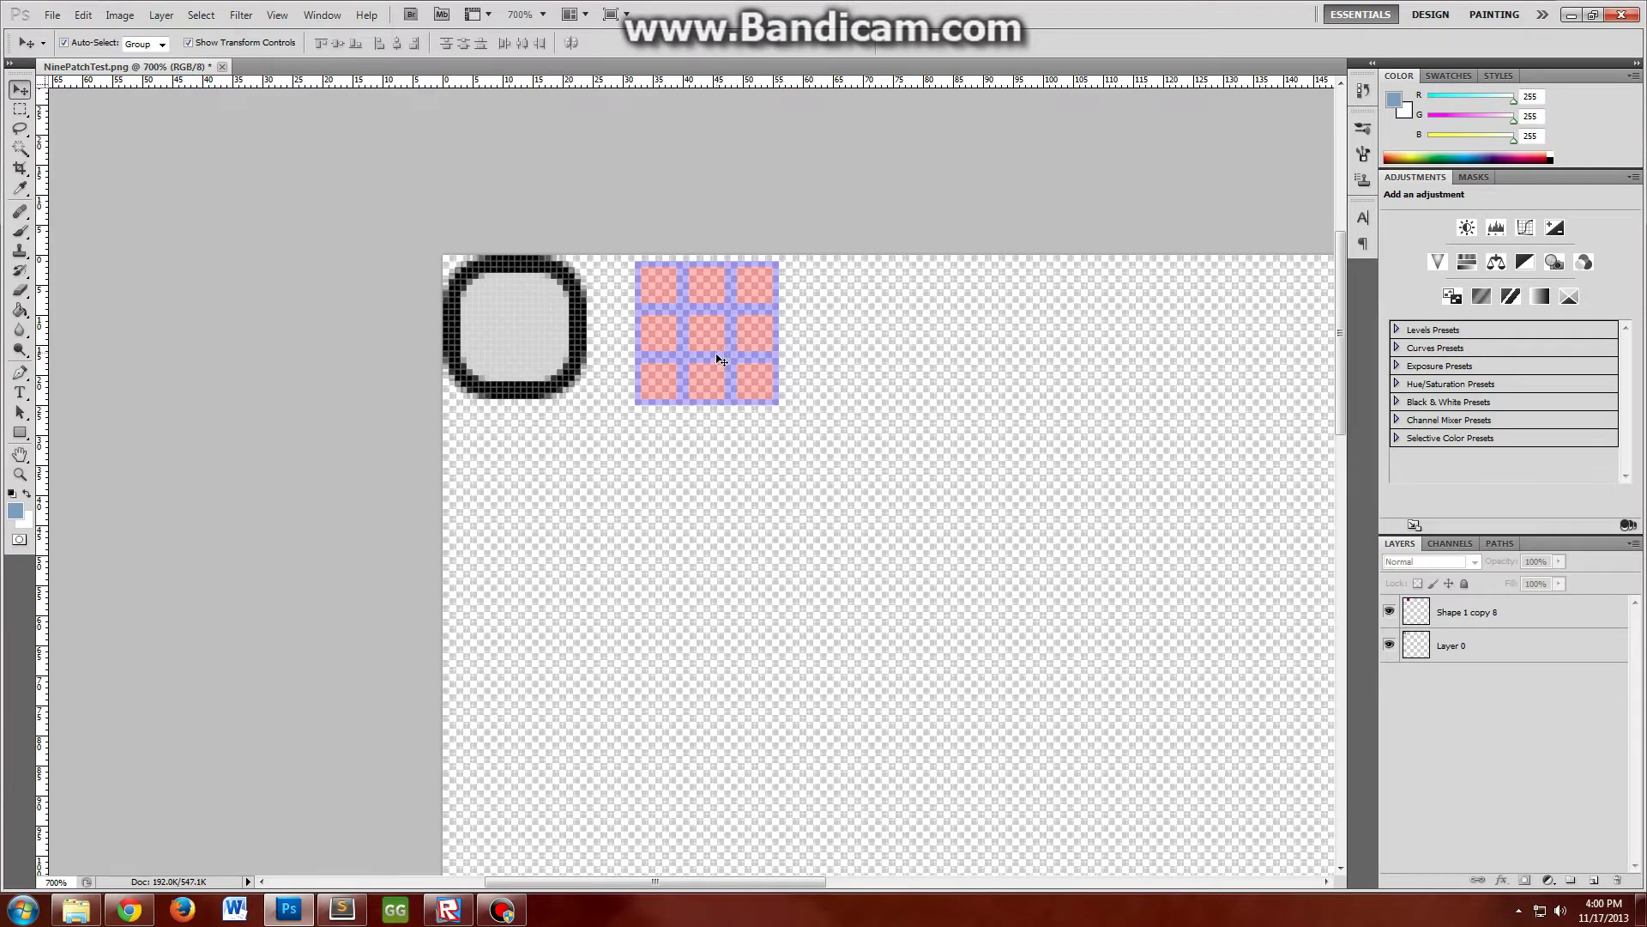
left_click_drag(721, 349, 514, 354)
key("ctrl+plus")
key("ctrl+plus")
key("ctrl+plus")
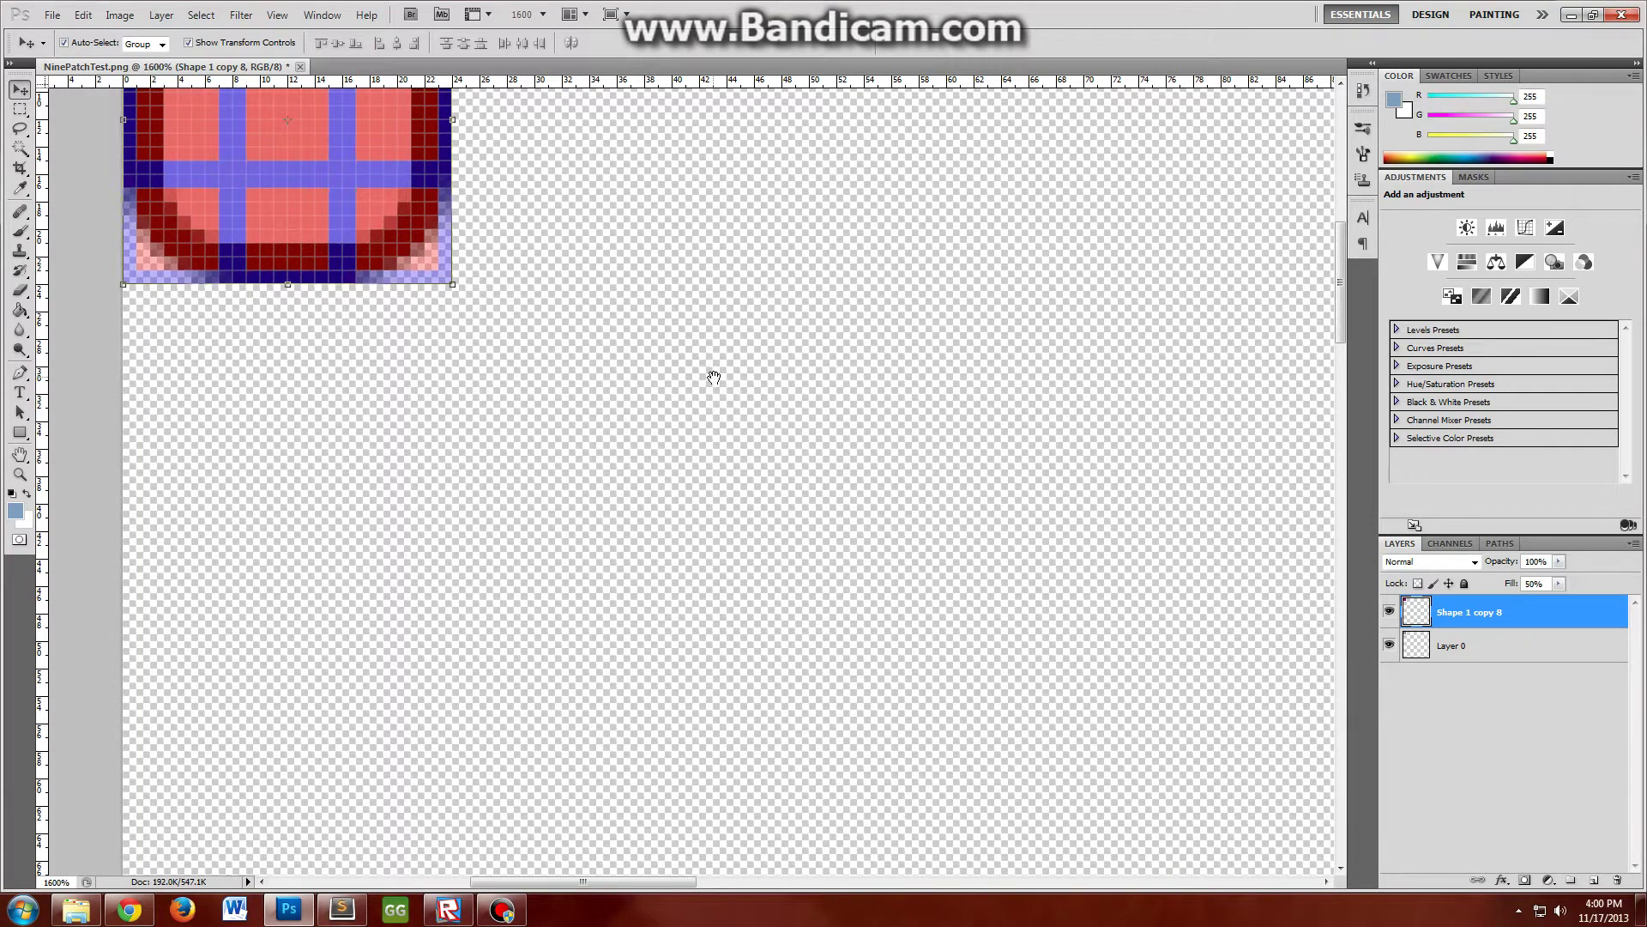
left_click_drag(709, 379, 992, 629)
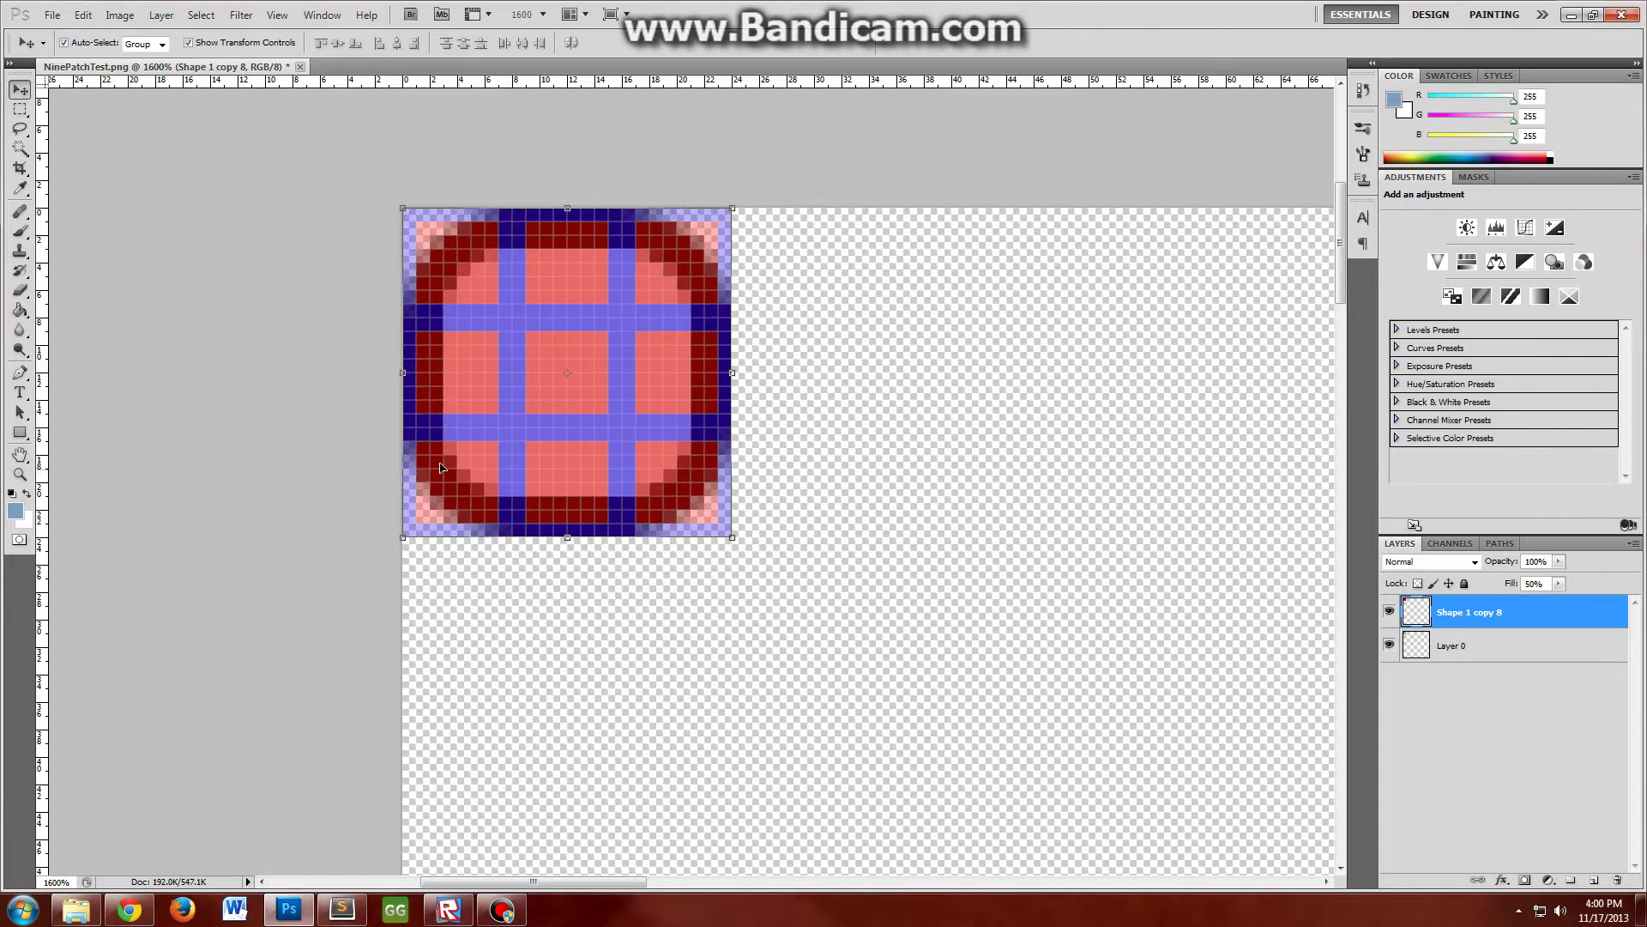
- Try the grid over the black ring, then leave it beside the ring
left_click(888, 341)
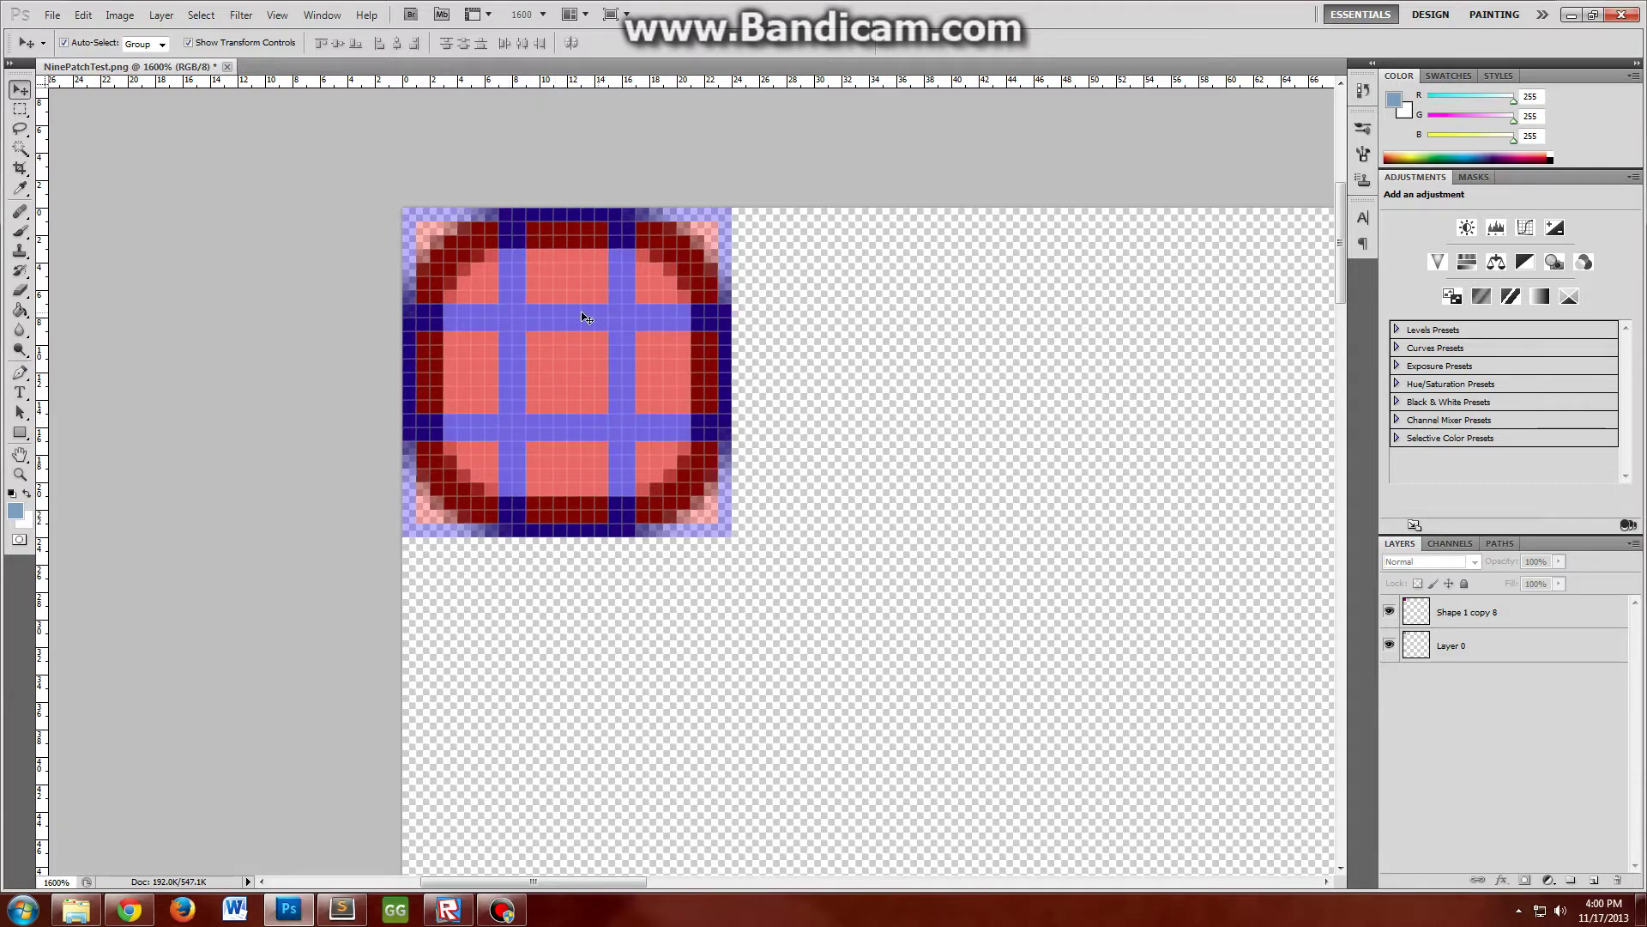
left_click_drag(520, 327, 931, 313)
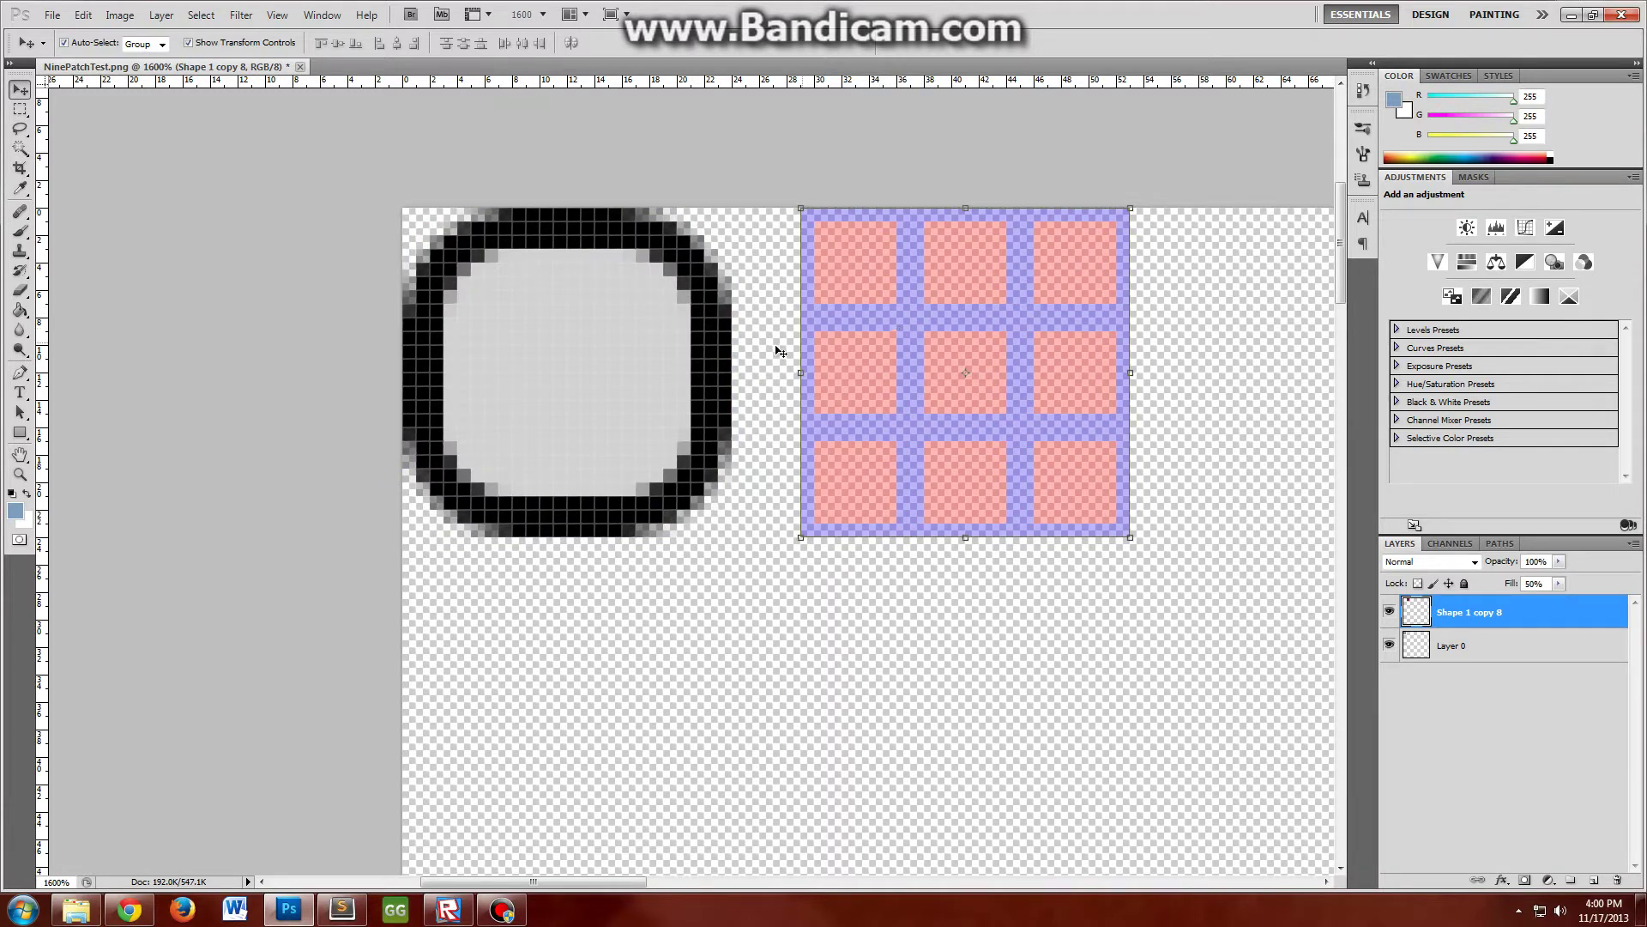
left_click_drag(901, 341, 502, 338)
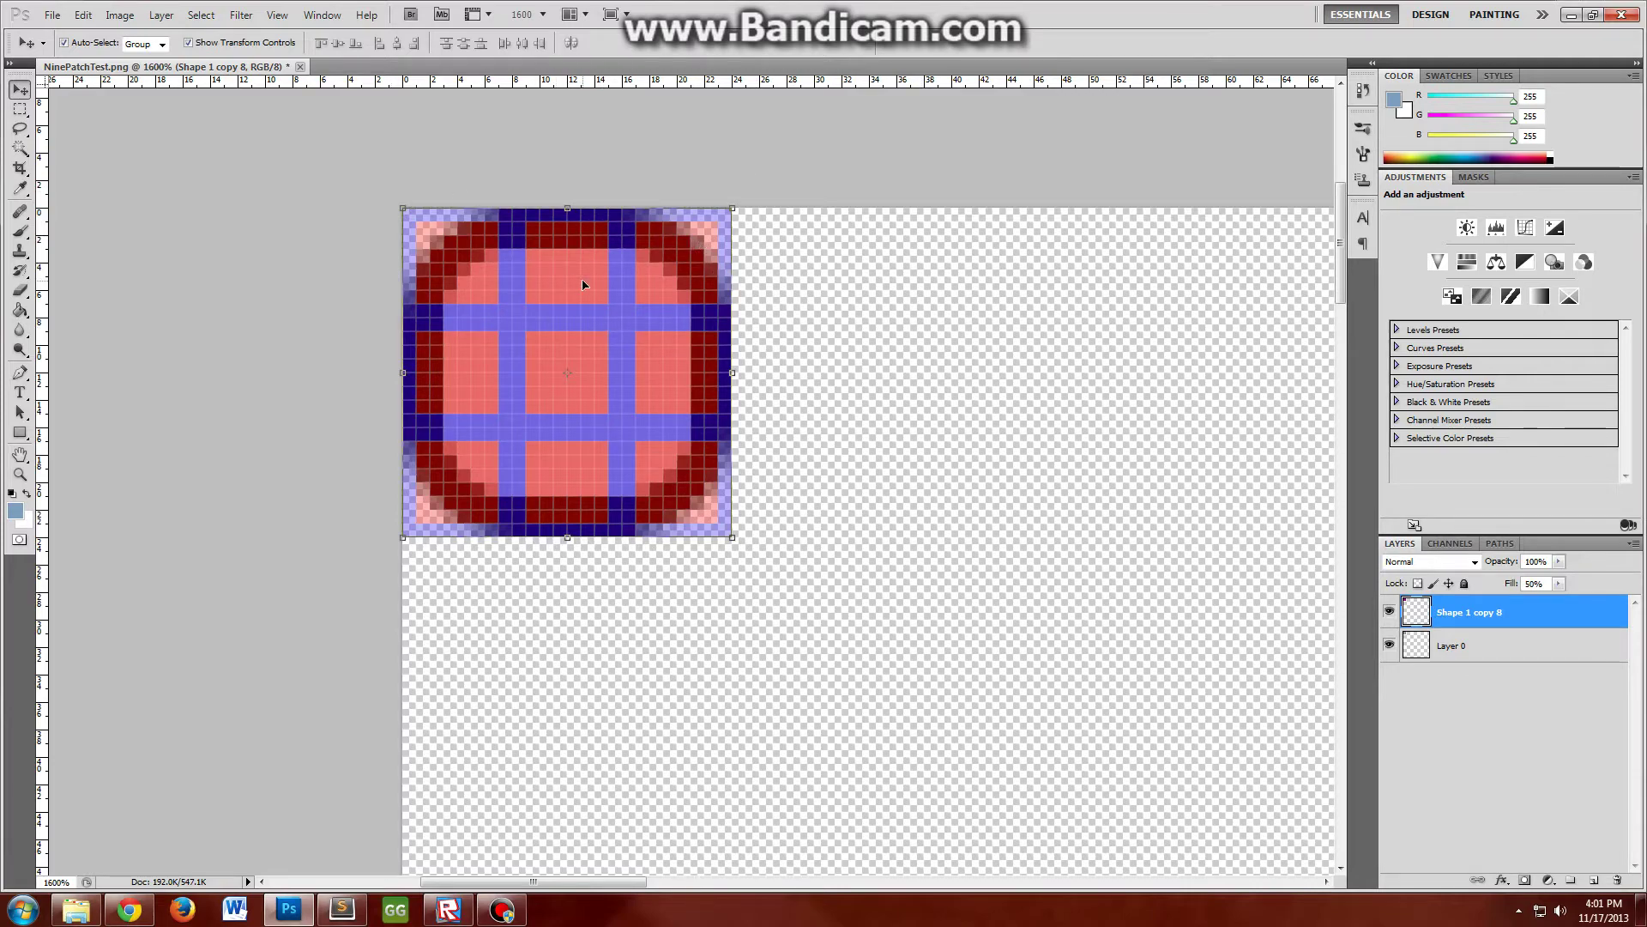
left_click_drag(589, 320, 972, 320)
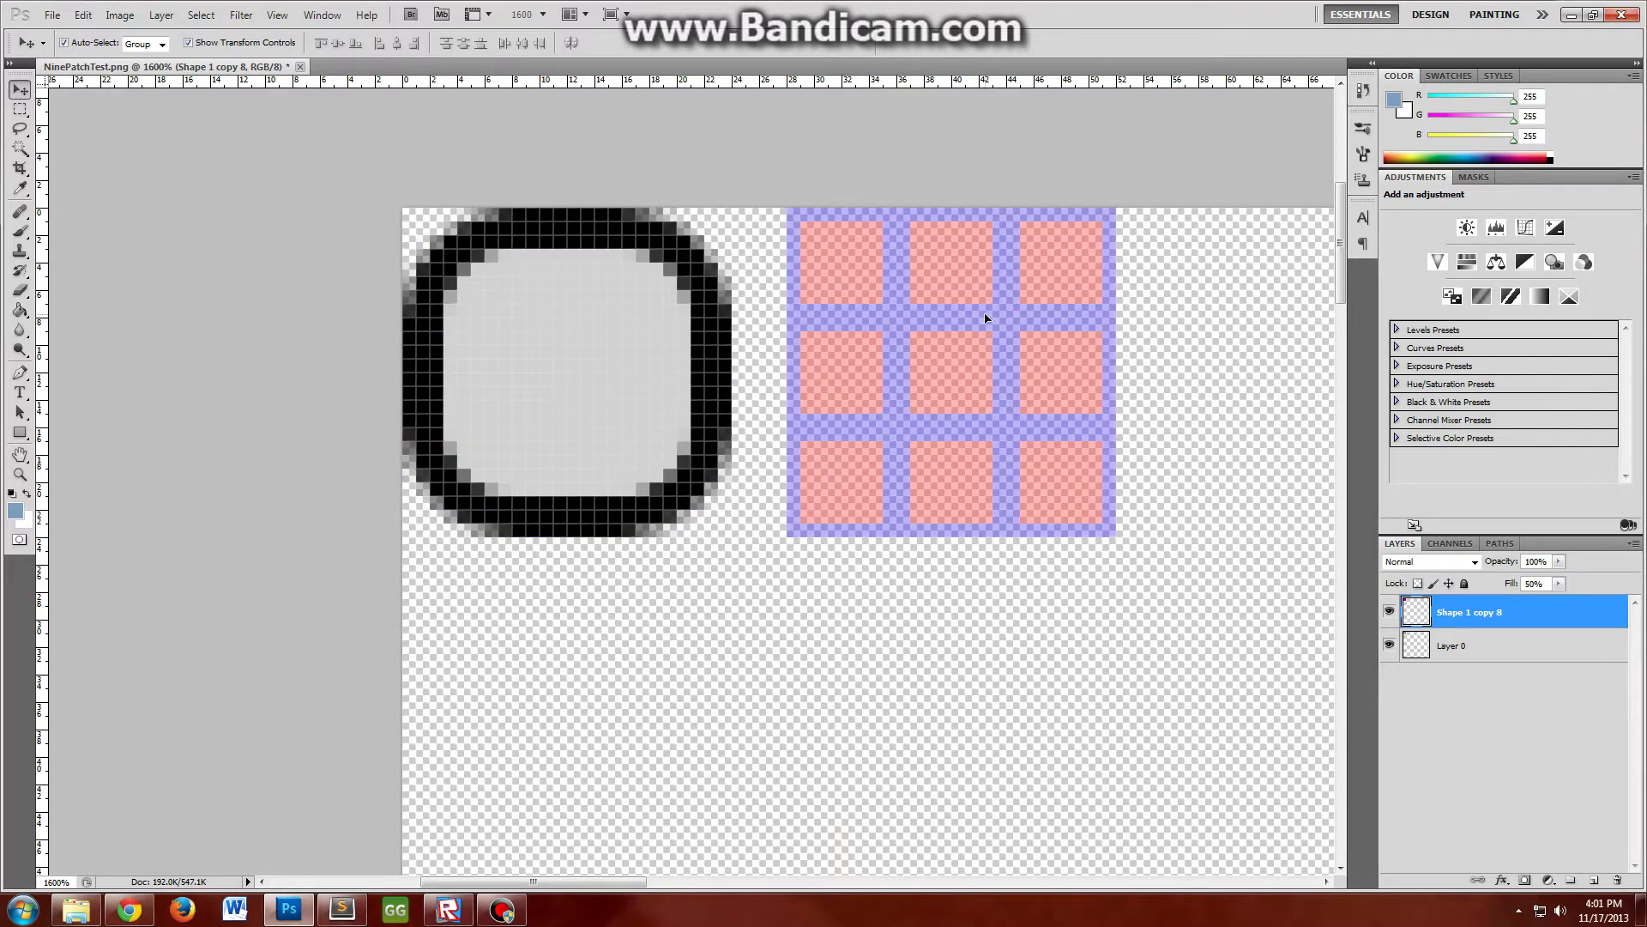
left_click(750, 635)
- In Roblox Studio, insert an ImageLabel into StarterGui from Basic Objects
left_click(449, 910)
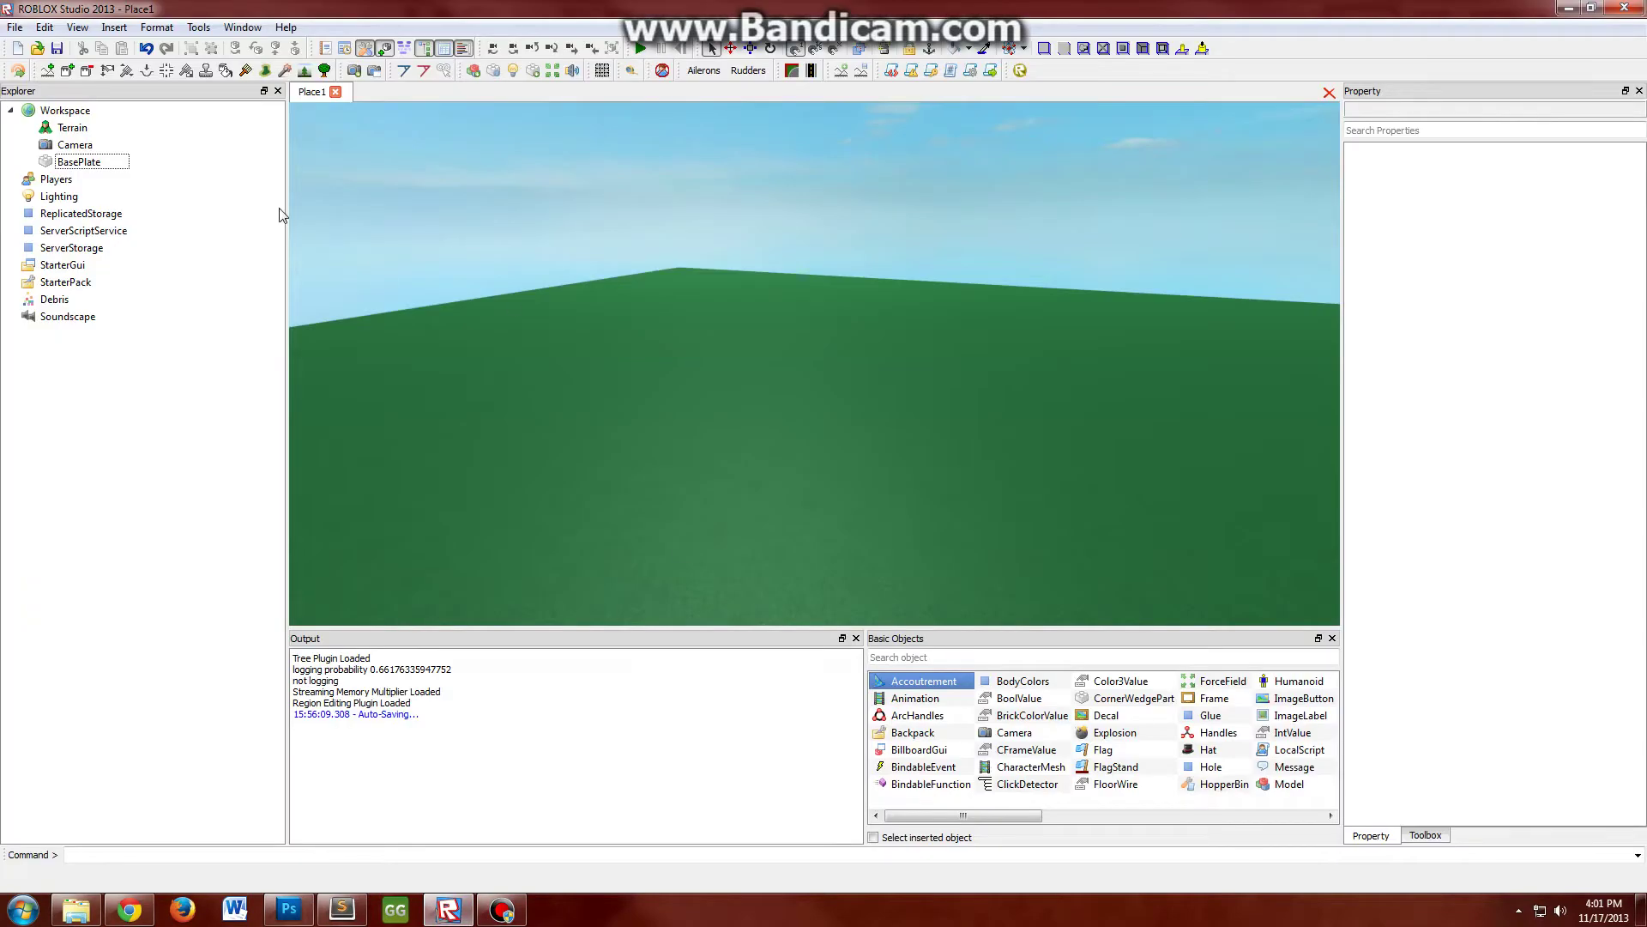
left_click(86, 266)
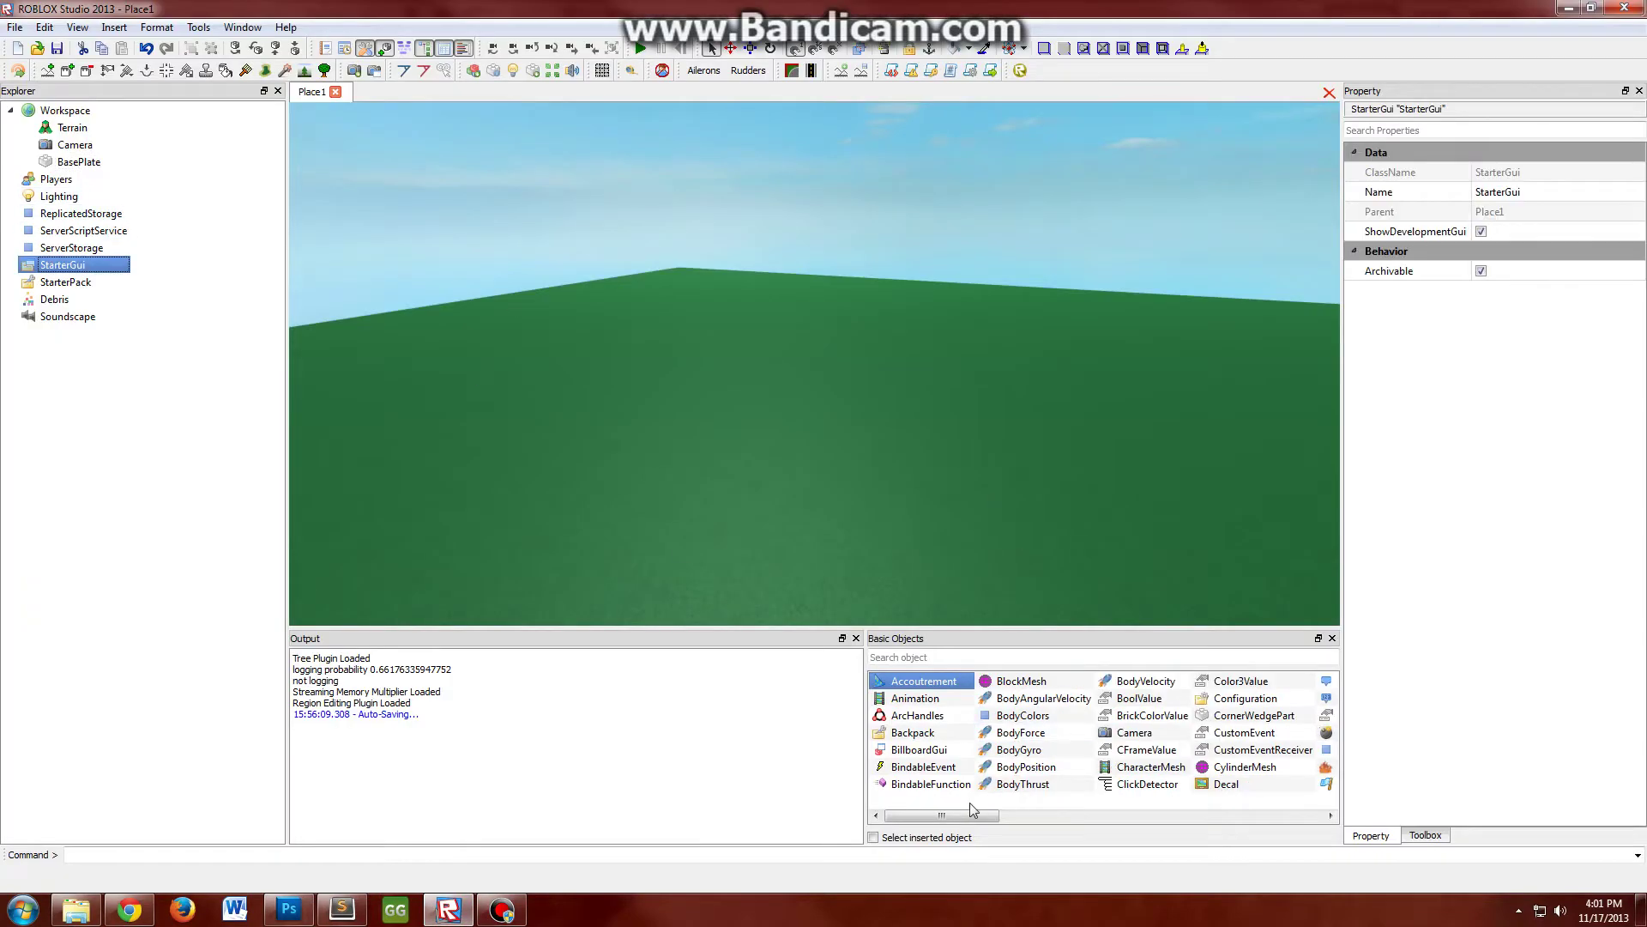
left_click_drag(985, 821, 1131, 820)
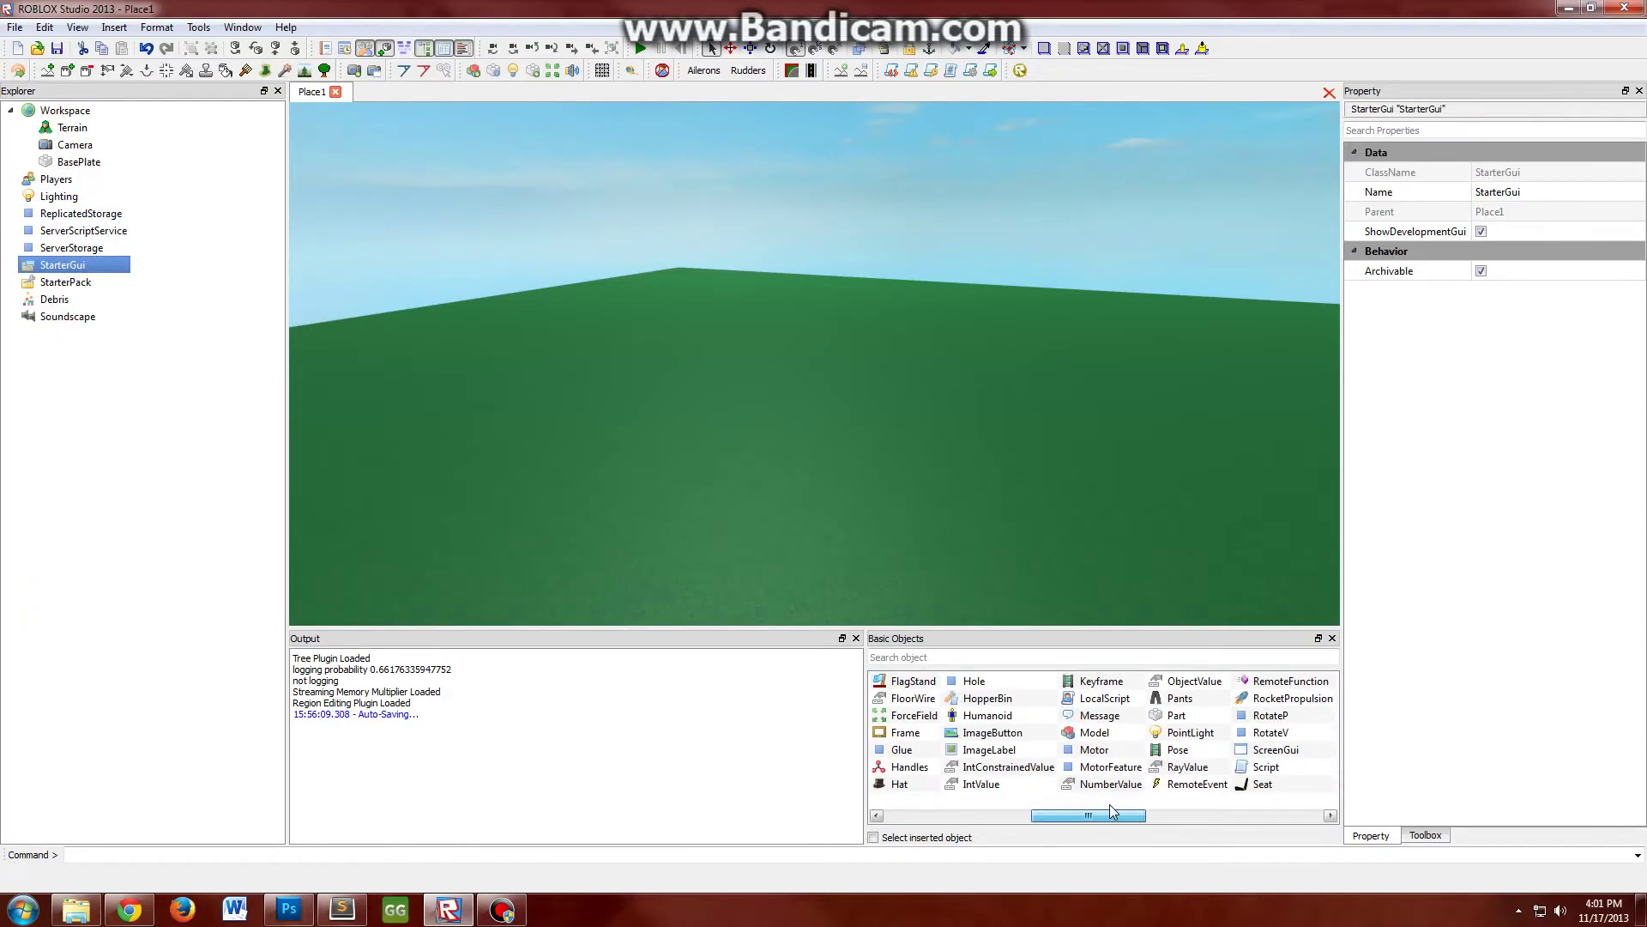
left_click(995, 751)
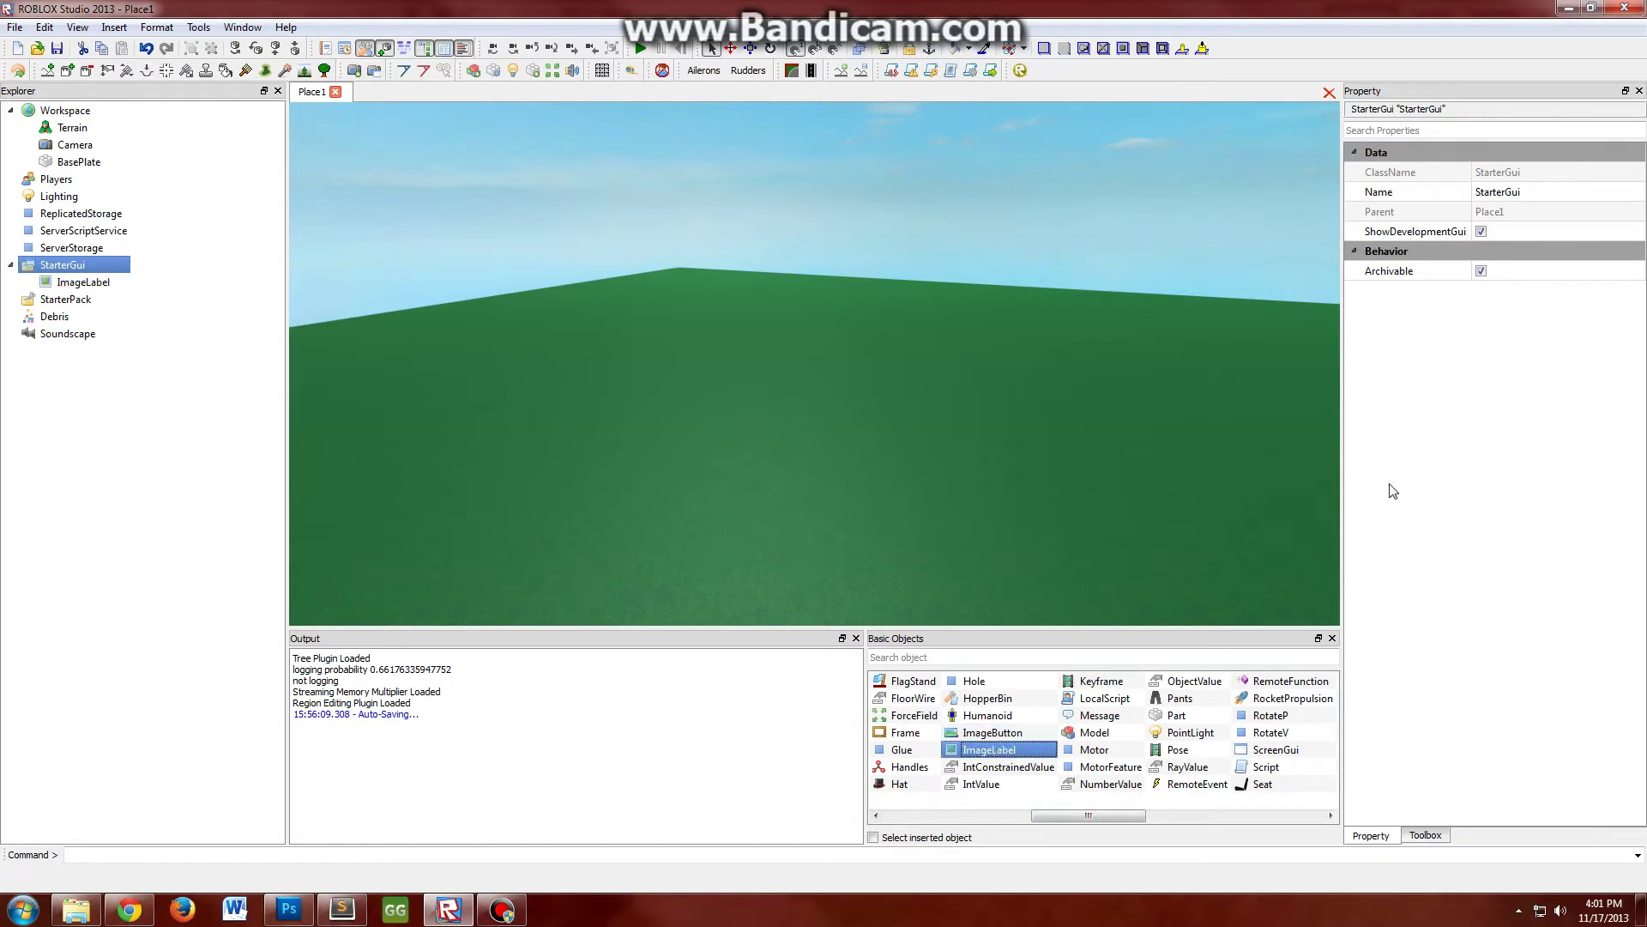
left_click(913, 845)
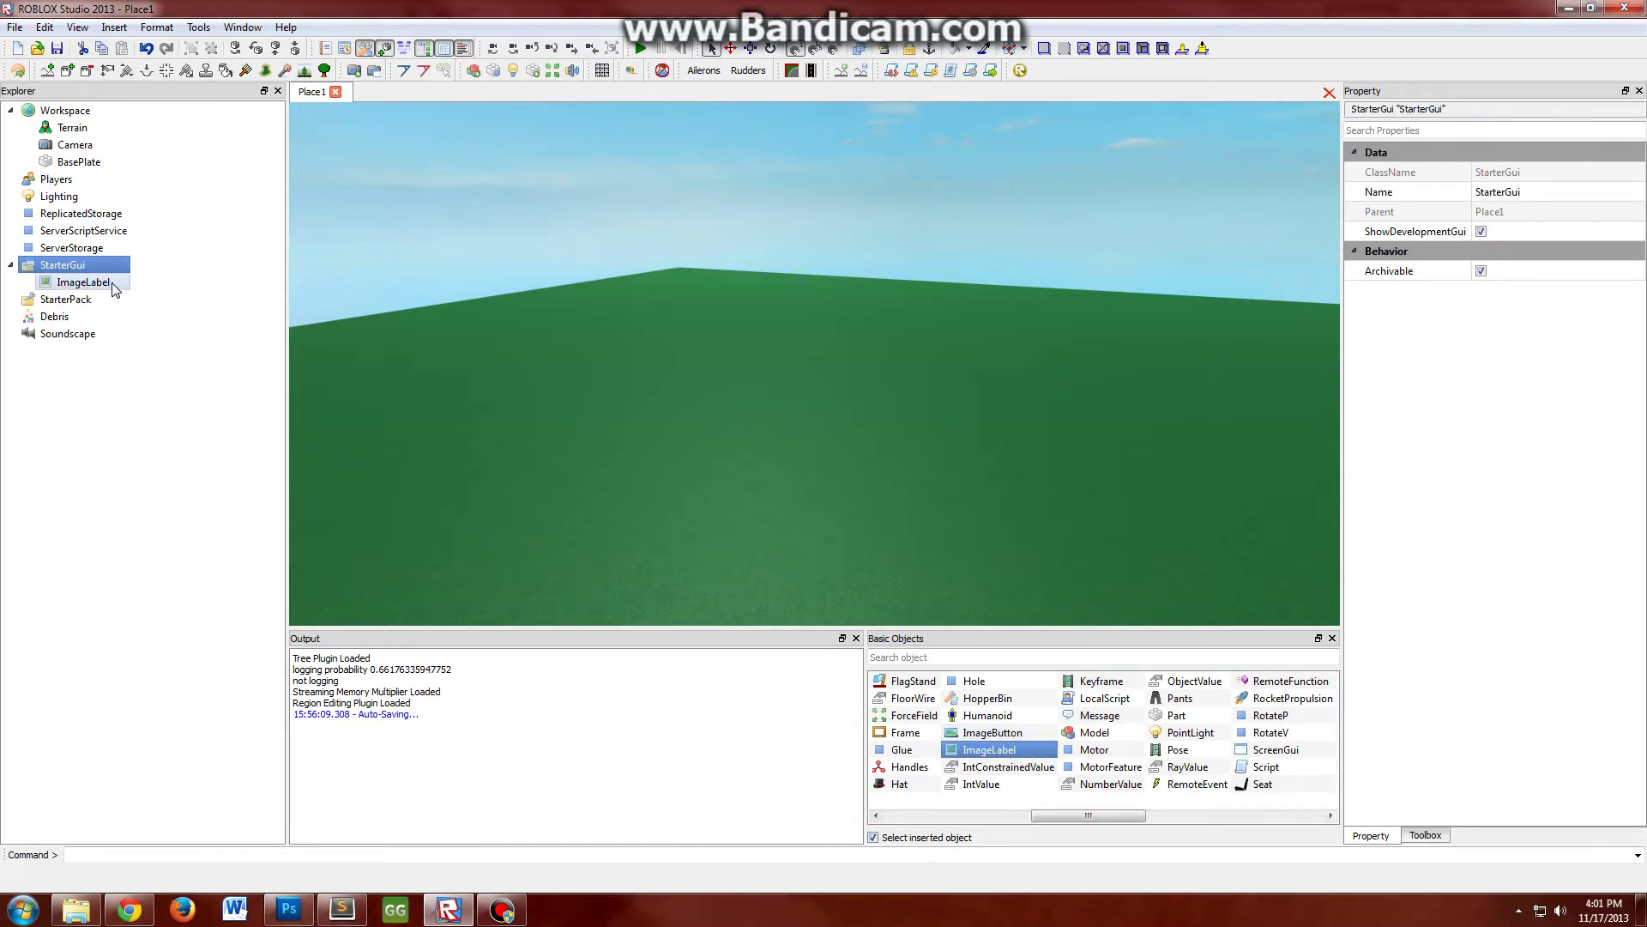
- Check the ImageLabel's ImageRectOffset and ImageRectSize, then delete it from StarterGui
left_click(114, 283)
left_click(1447, 350)
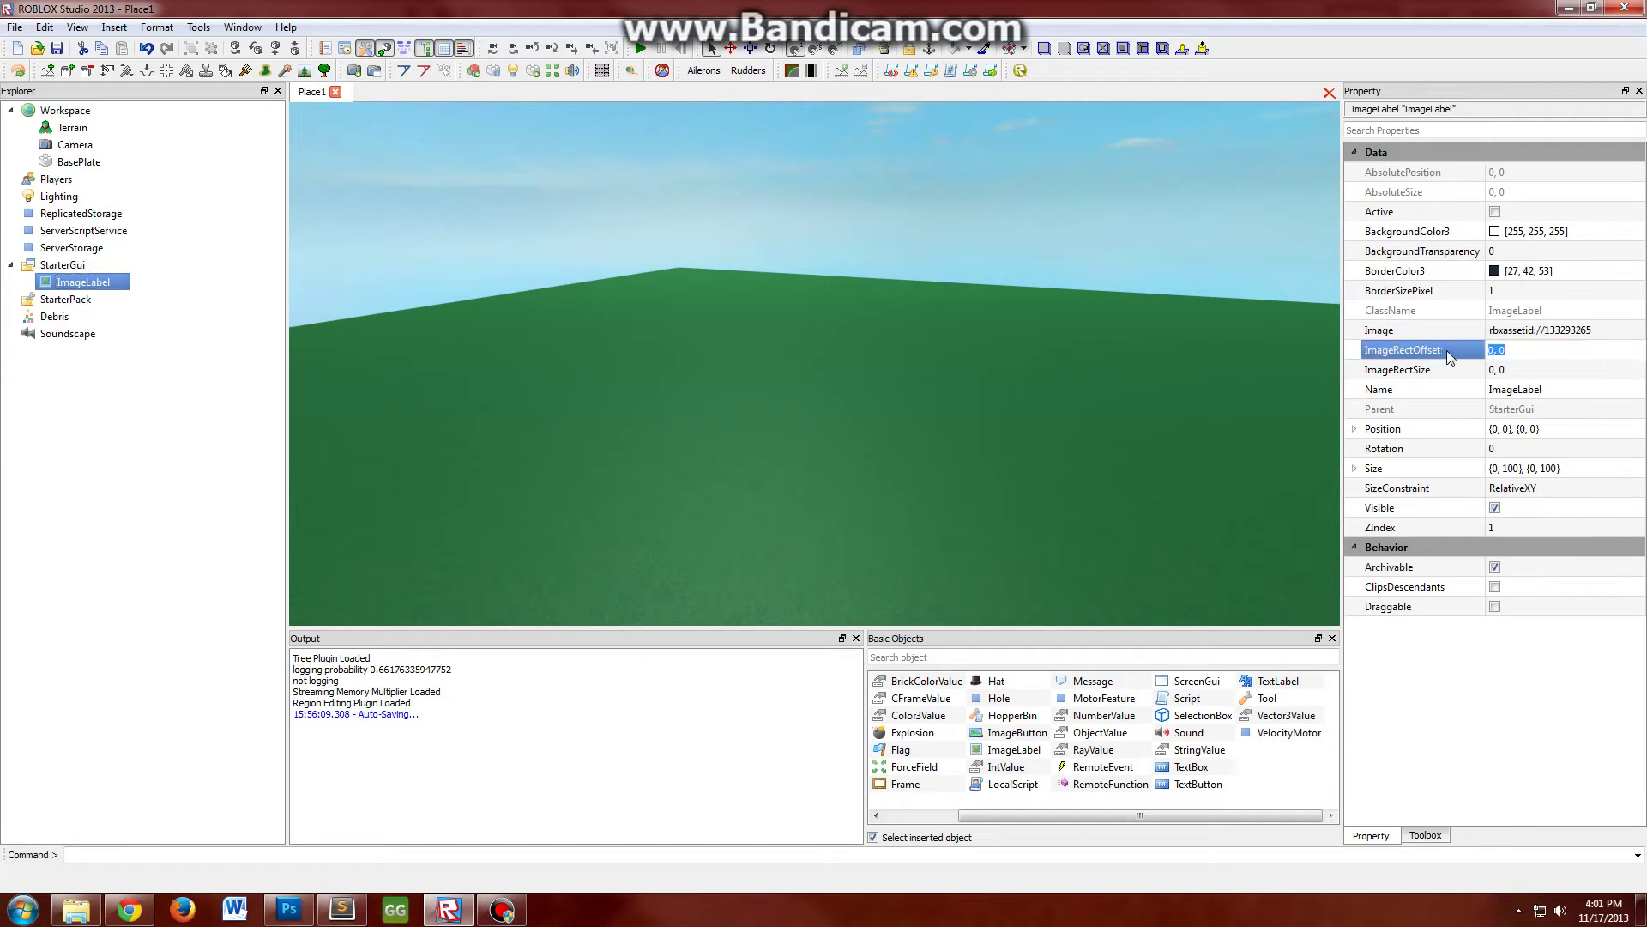
left_click(1445, 368)
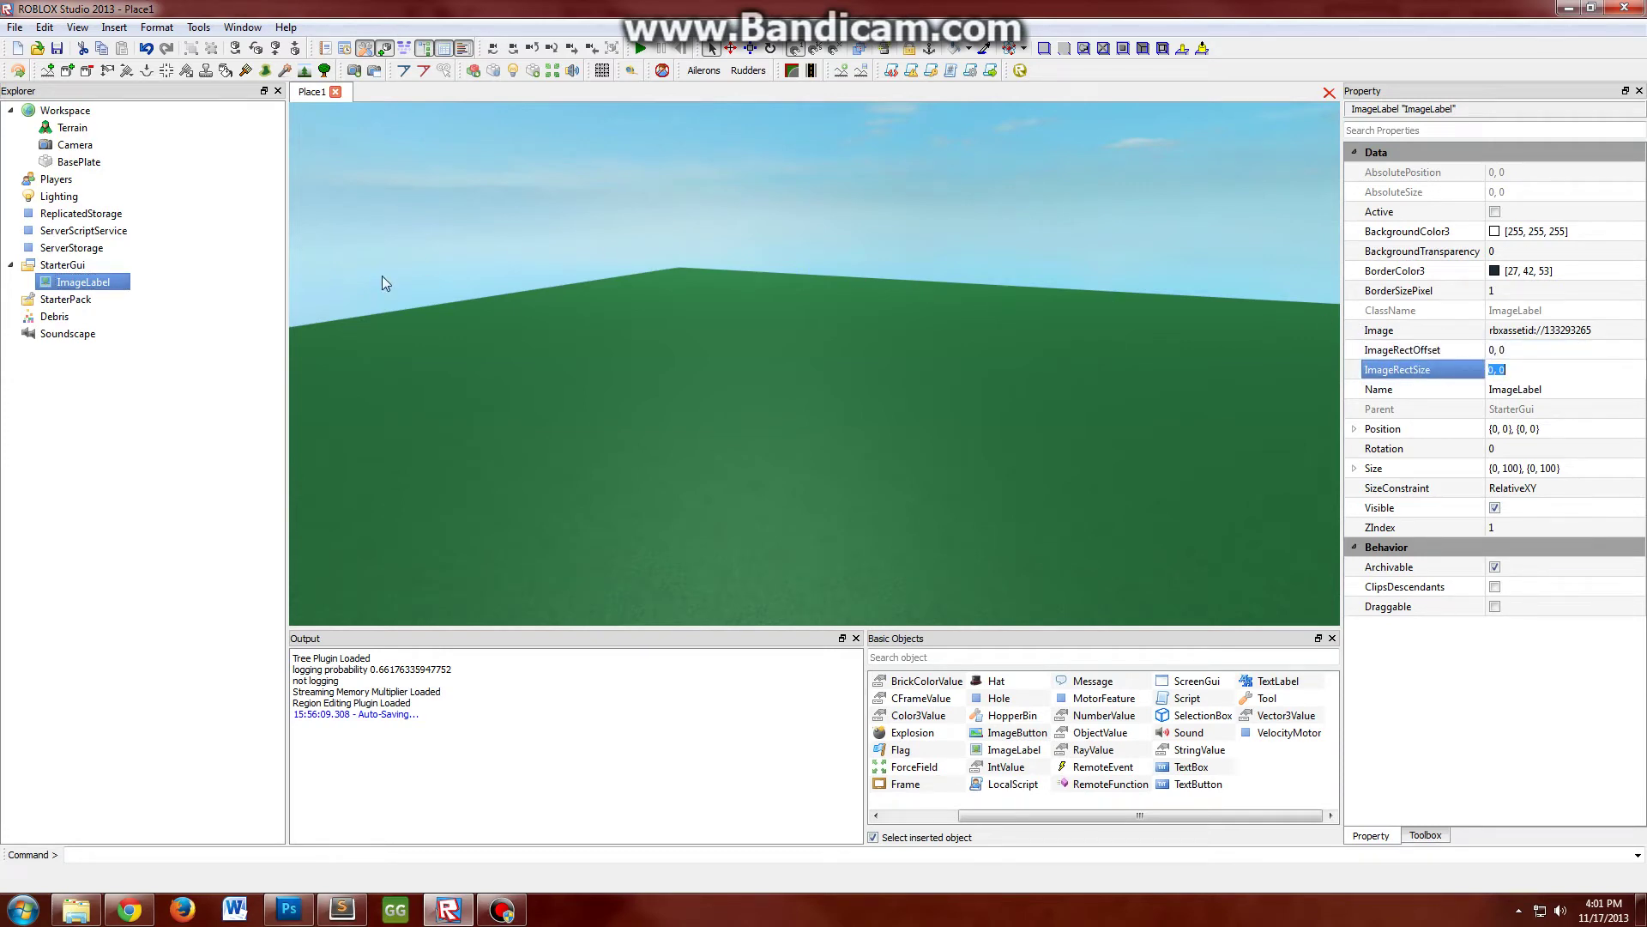
left_click(211, 295)
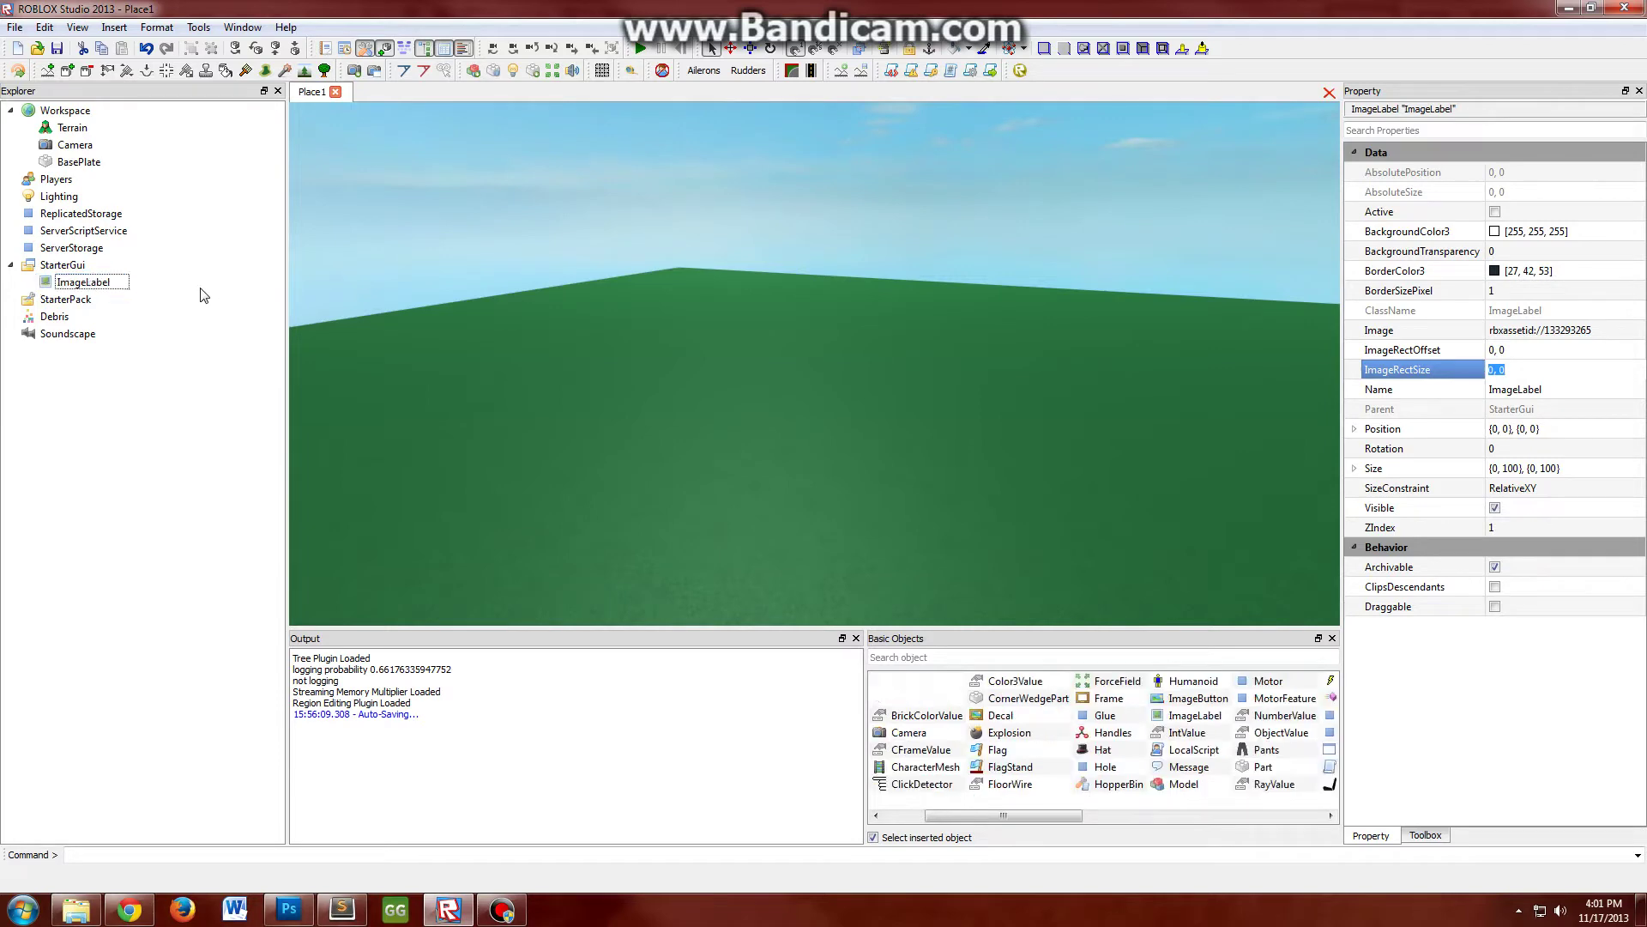
left_click(97, 283)
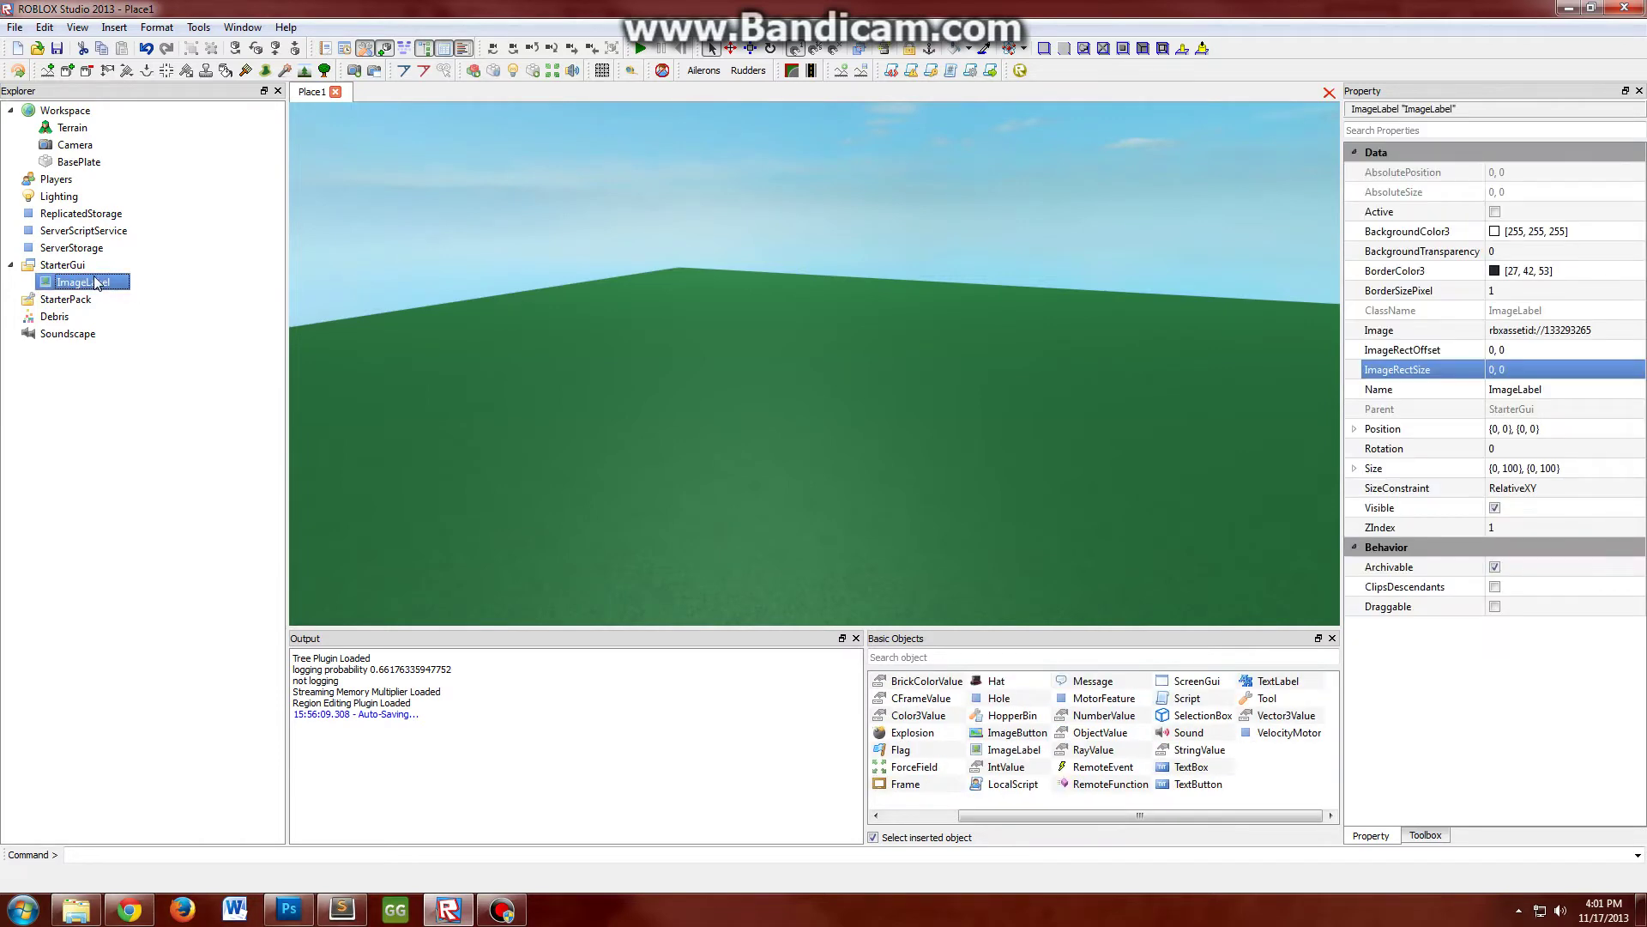
key("Delete")
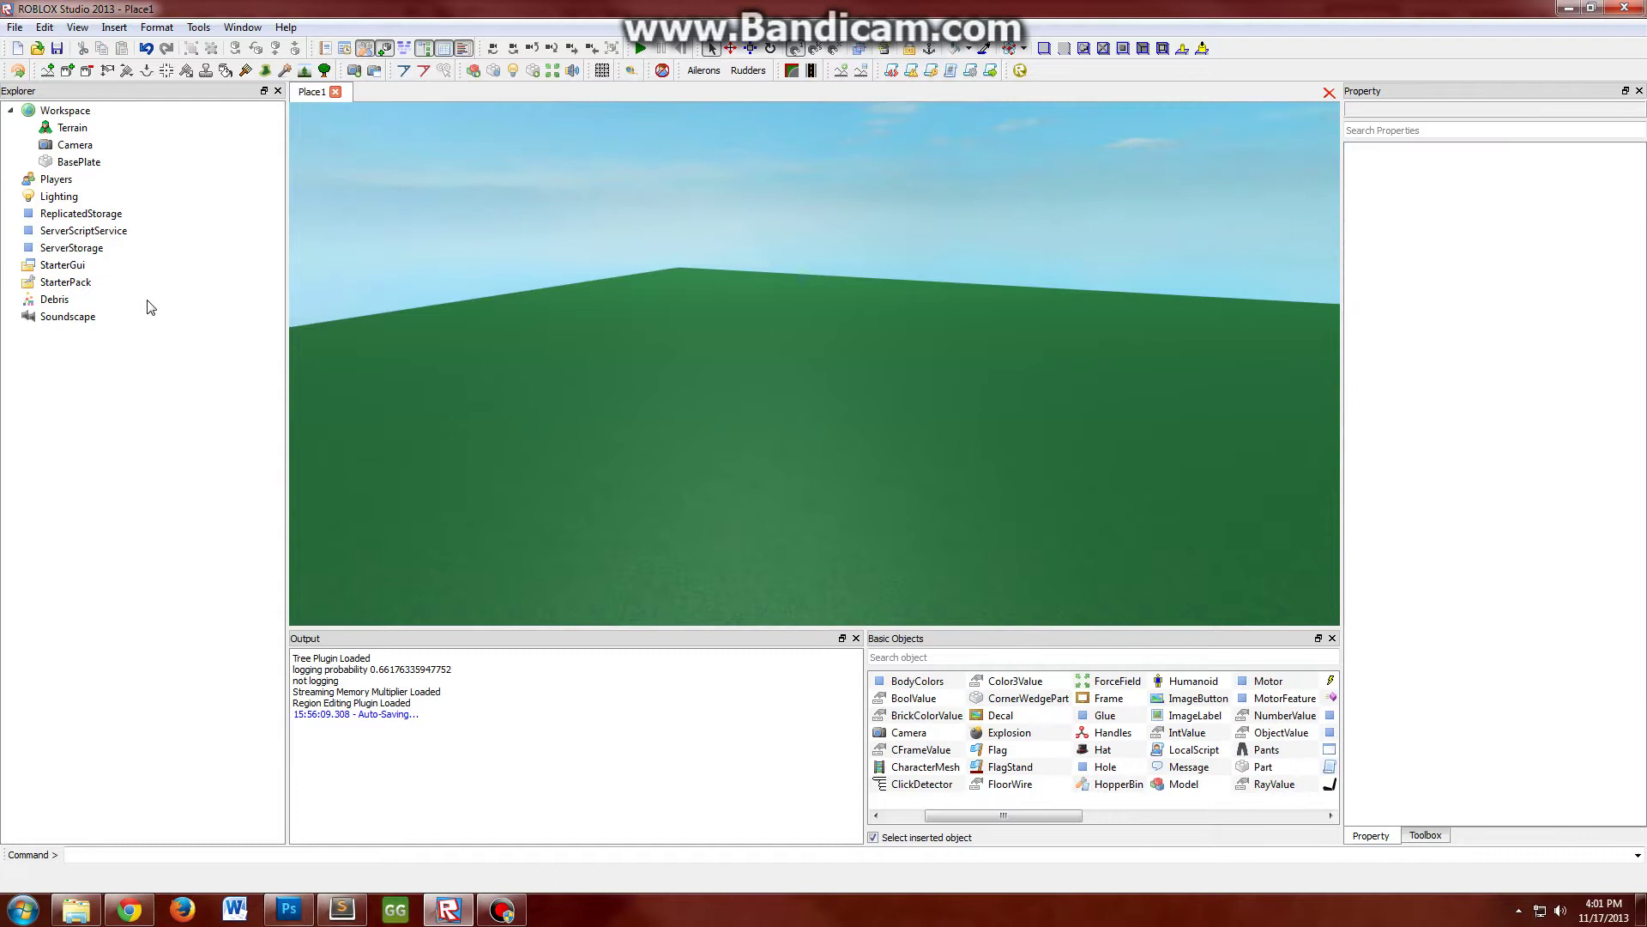
right_click_drag(471, 229, 518, 215)
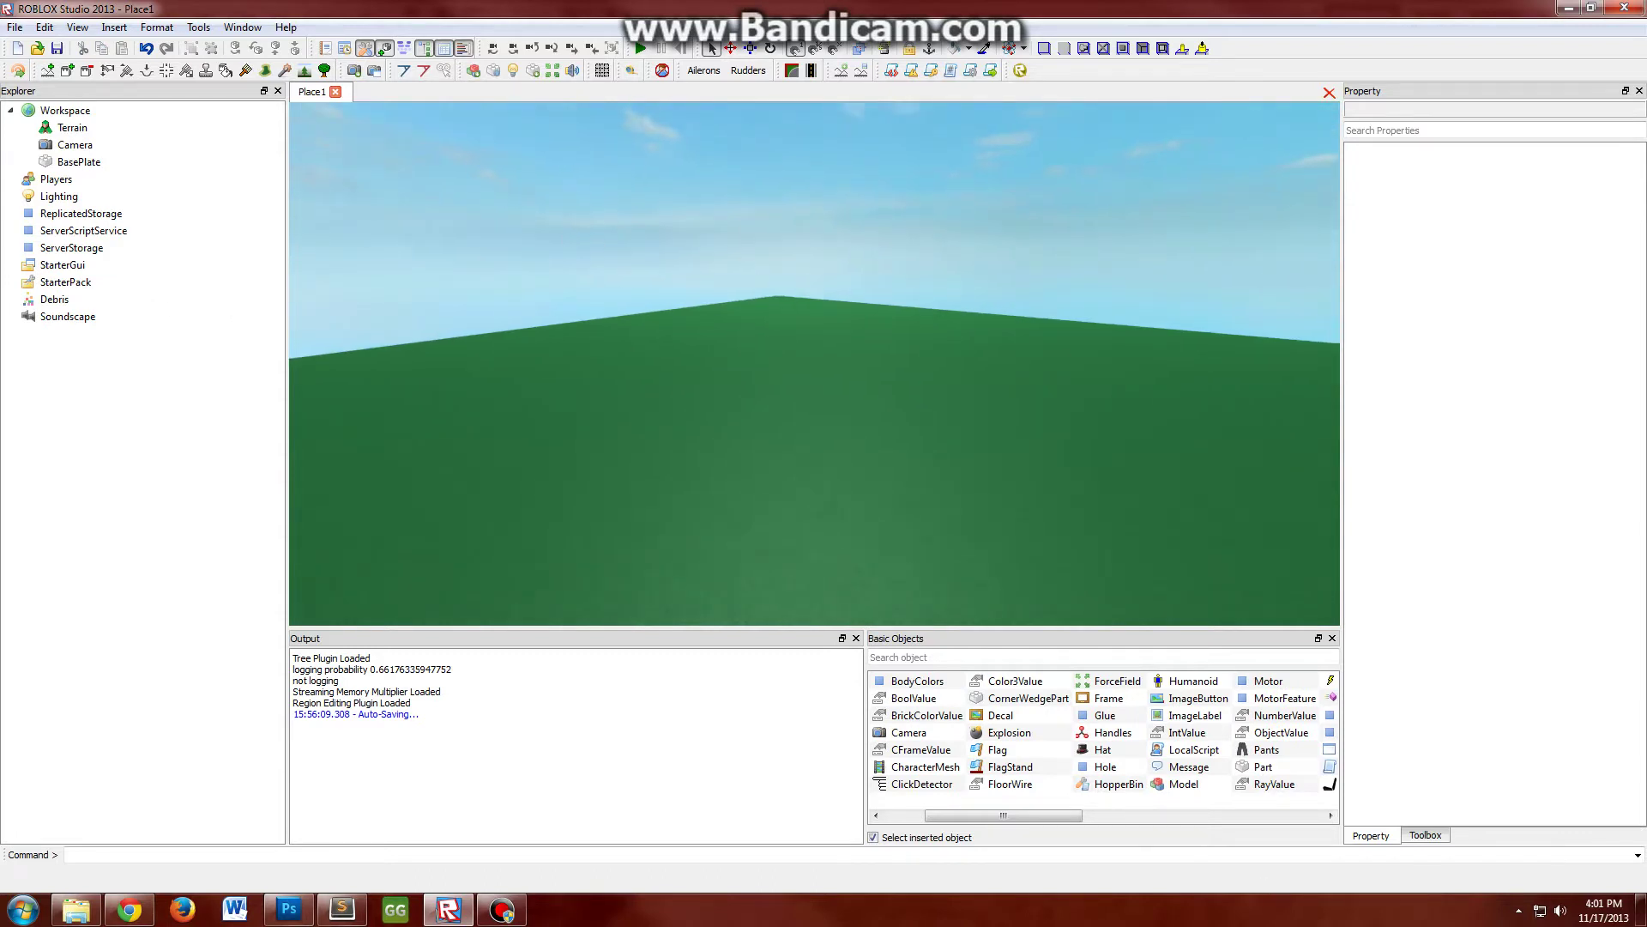
- Back in Photoshop, select the black ring's layer and zoom out to the whole canvas
left_click(289, 909)
scroll(528, 485, "up", 2)
left_click(529, 484)
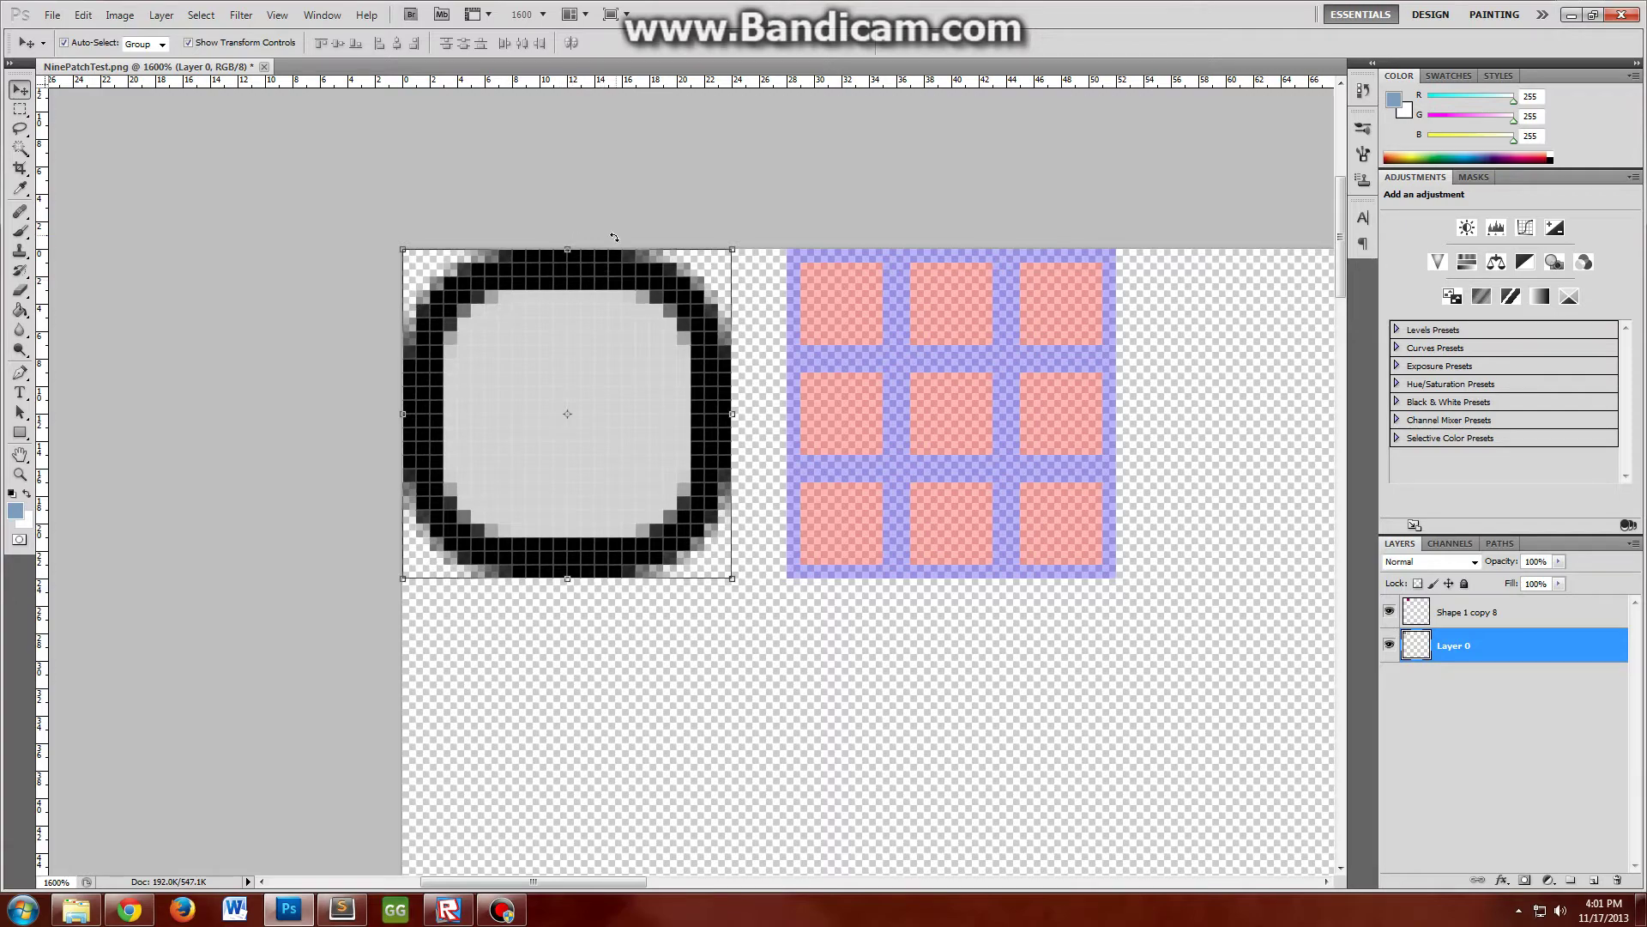
key("ctrl+minus")
key("ctrl+minus")
key("ctrl+minus")
key("ctrl+minus")
key("ctrl+minus")
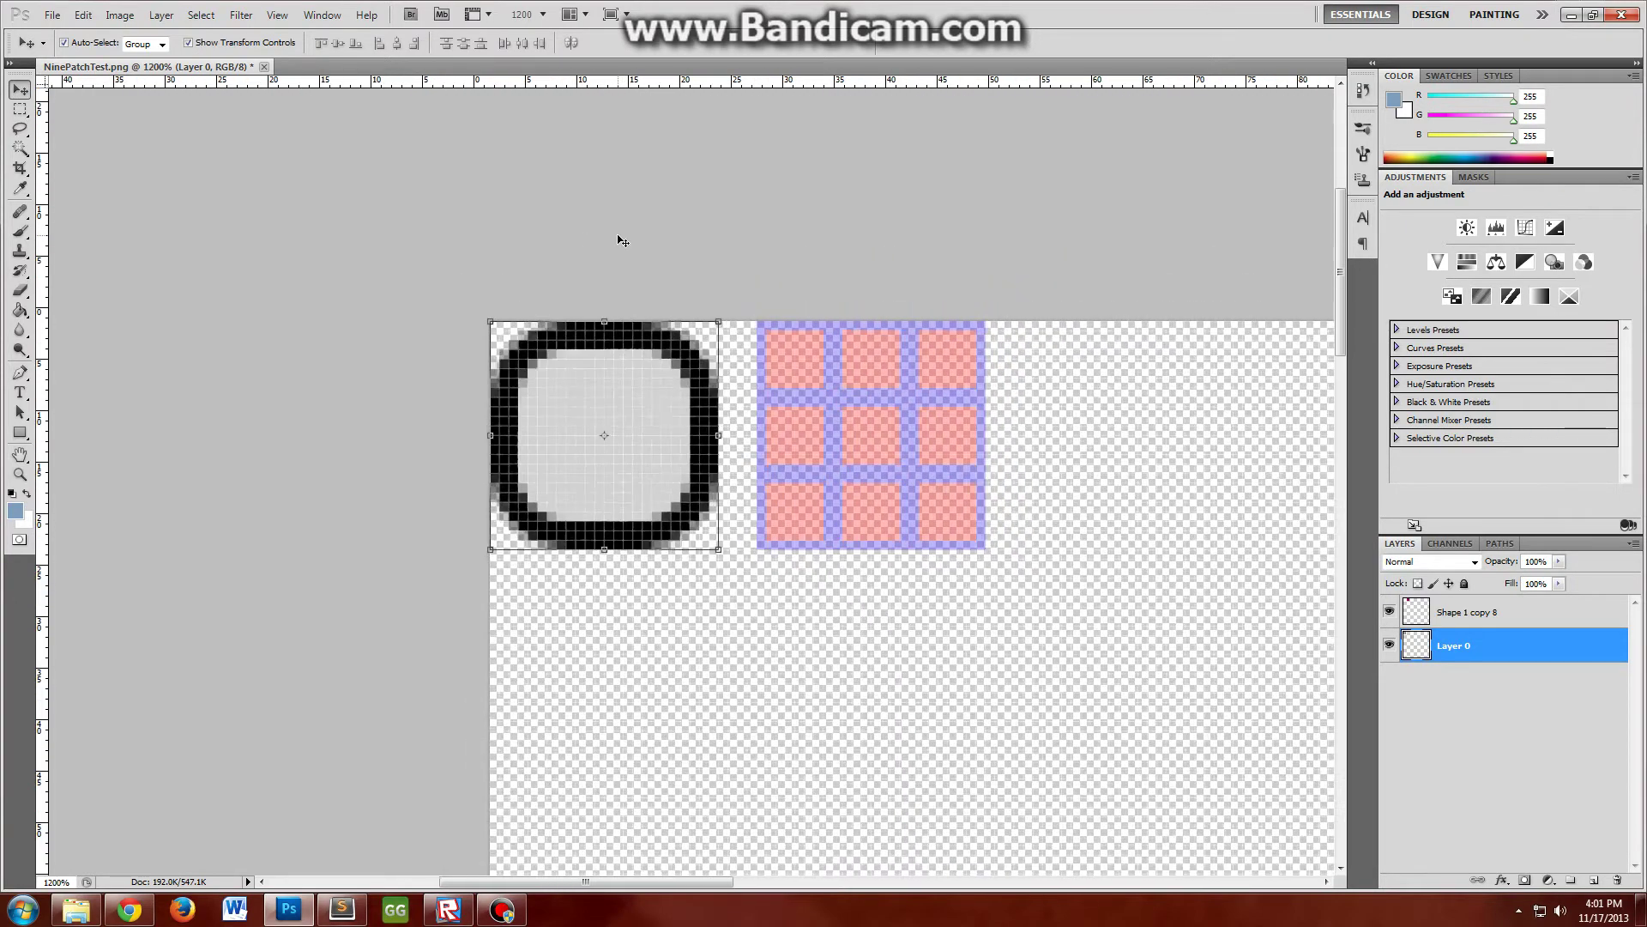
key("ctrl+minus")
key("ctrl+minus")
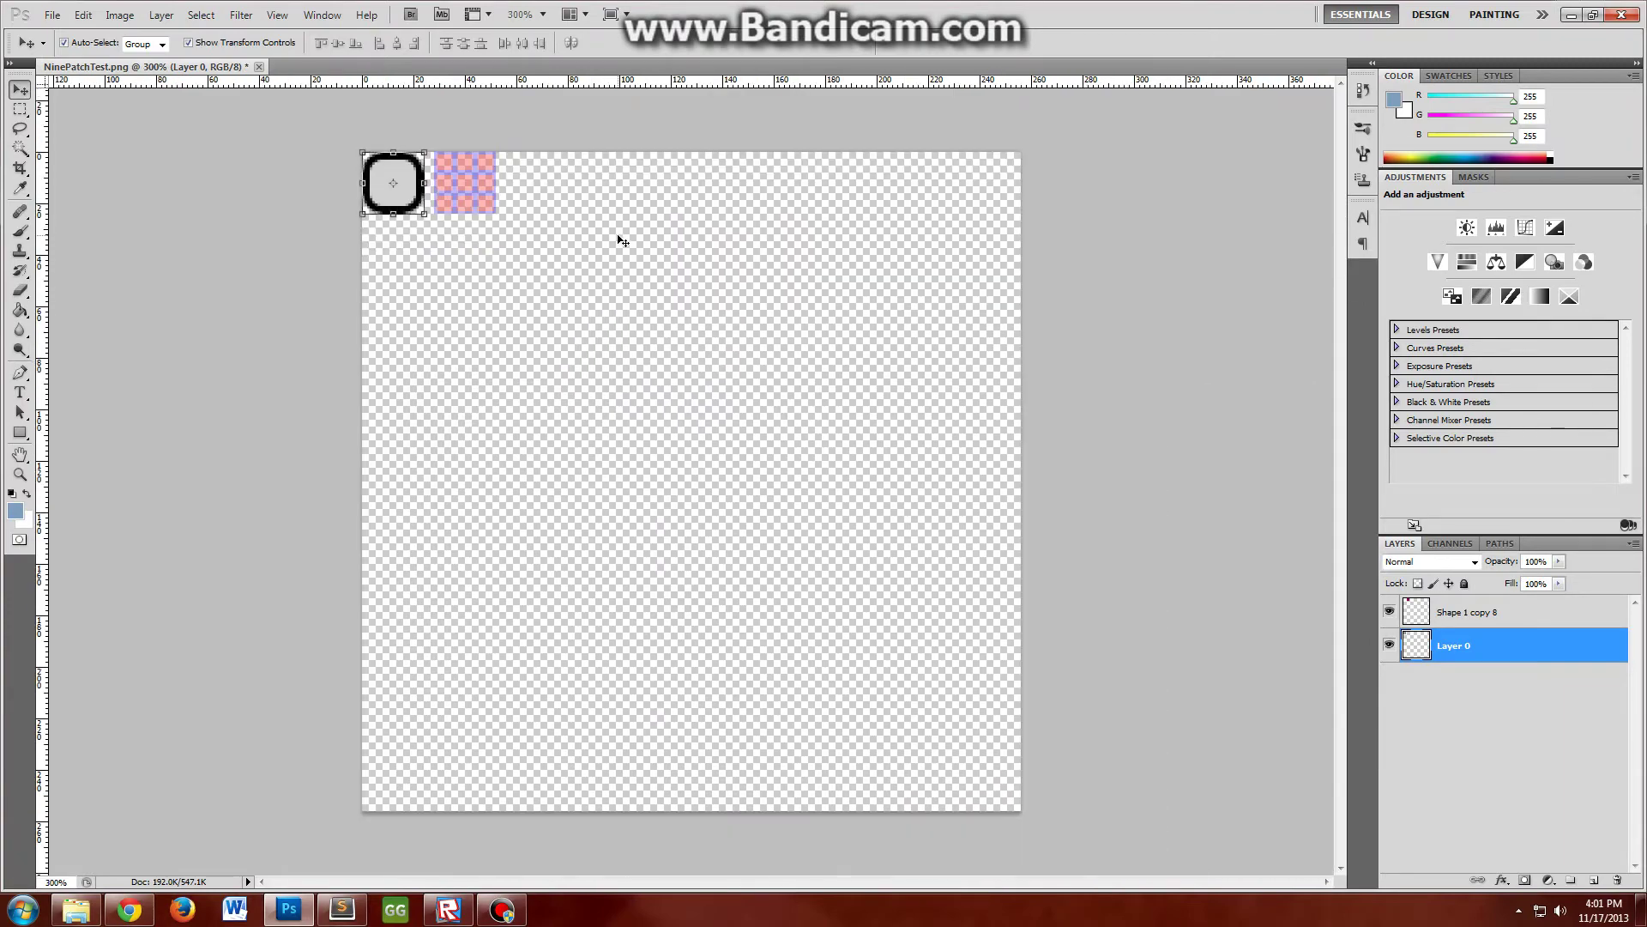
- Zoom in and pan so the black ring and pink grid fill the view
key("ctrl+plus")
key("ctrl+plus")
key("ctrl+plus")
key("ctrl+plus")
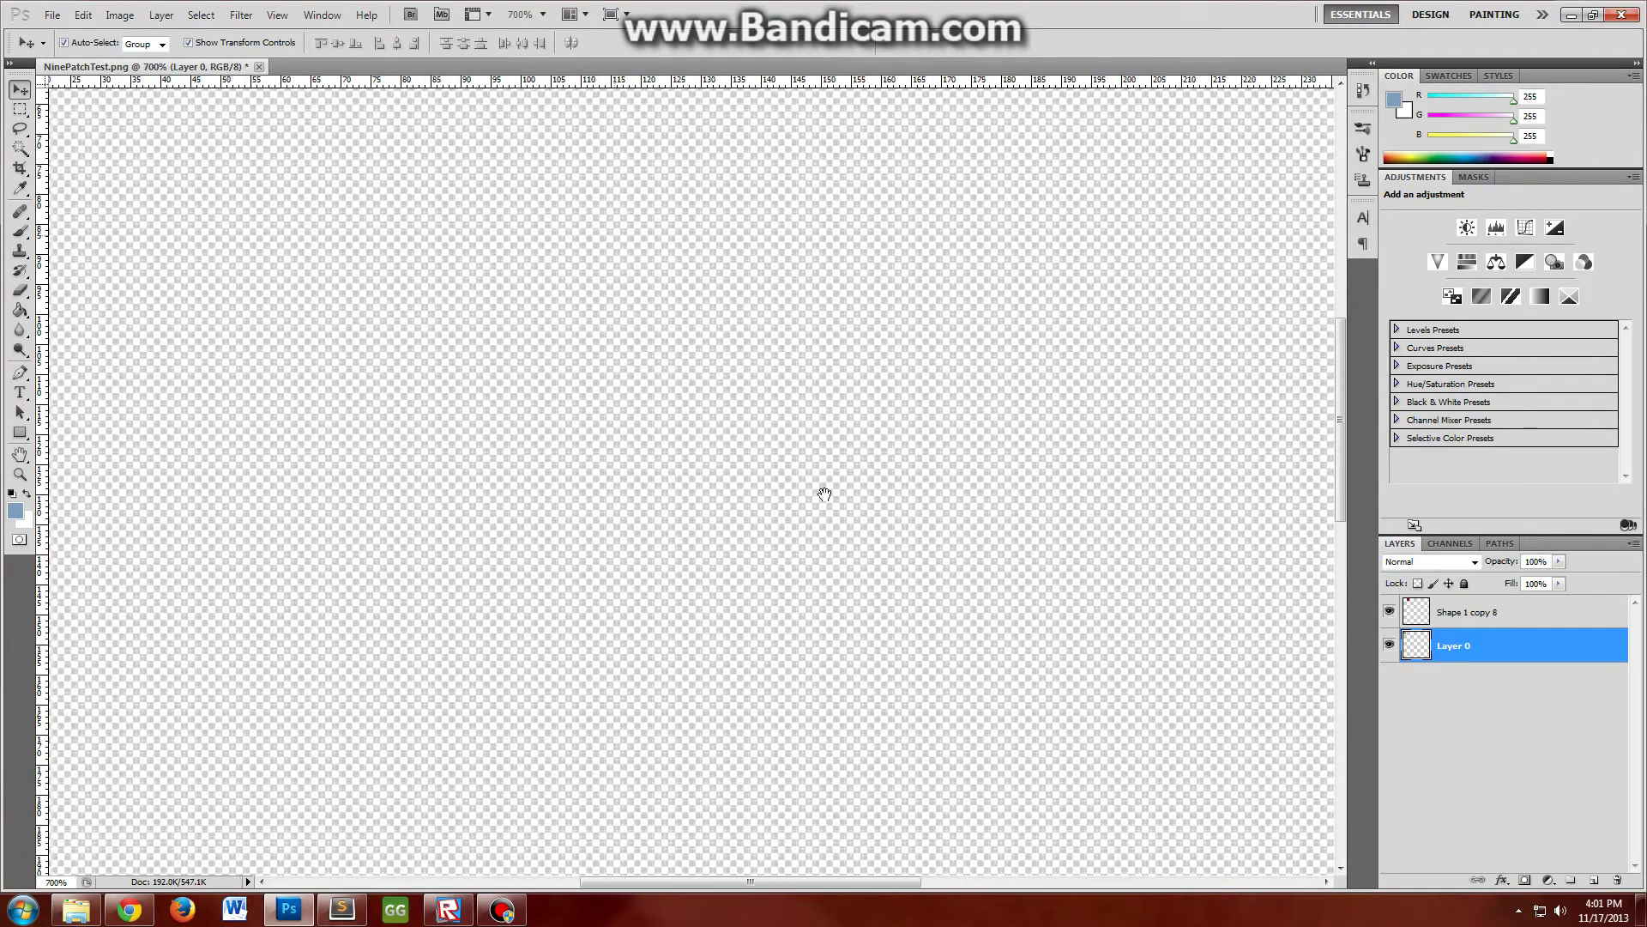
left_click_drag(825, 495, 961, 592)
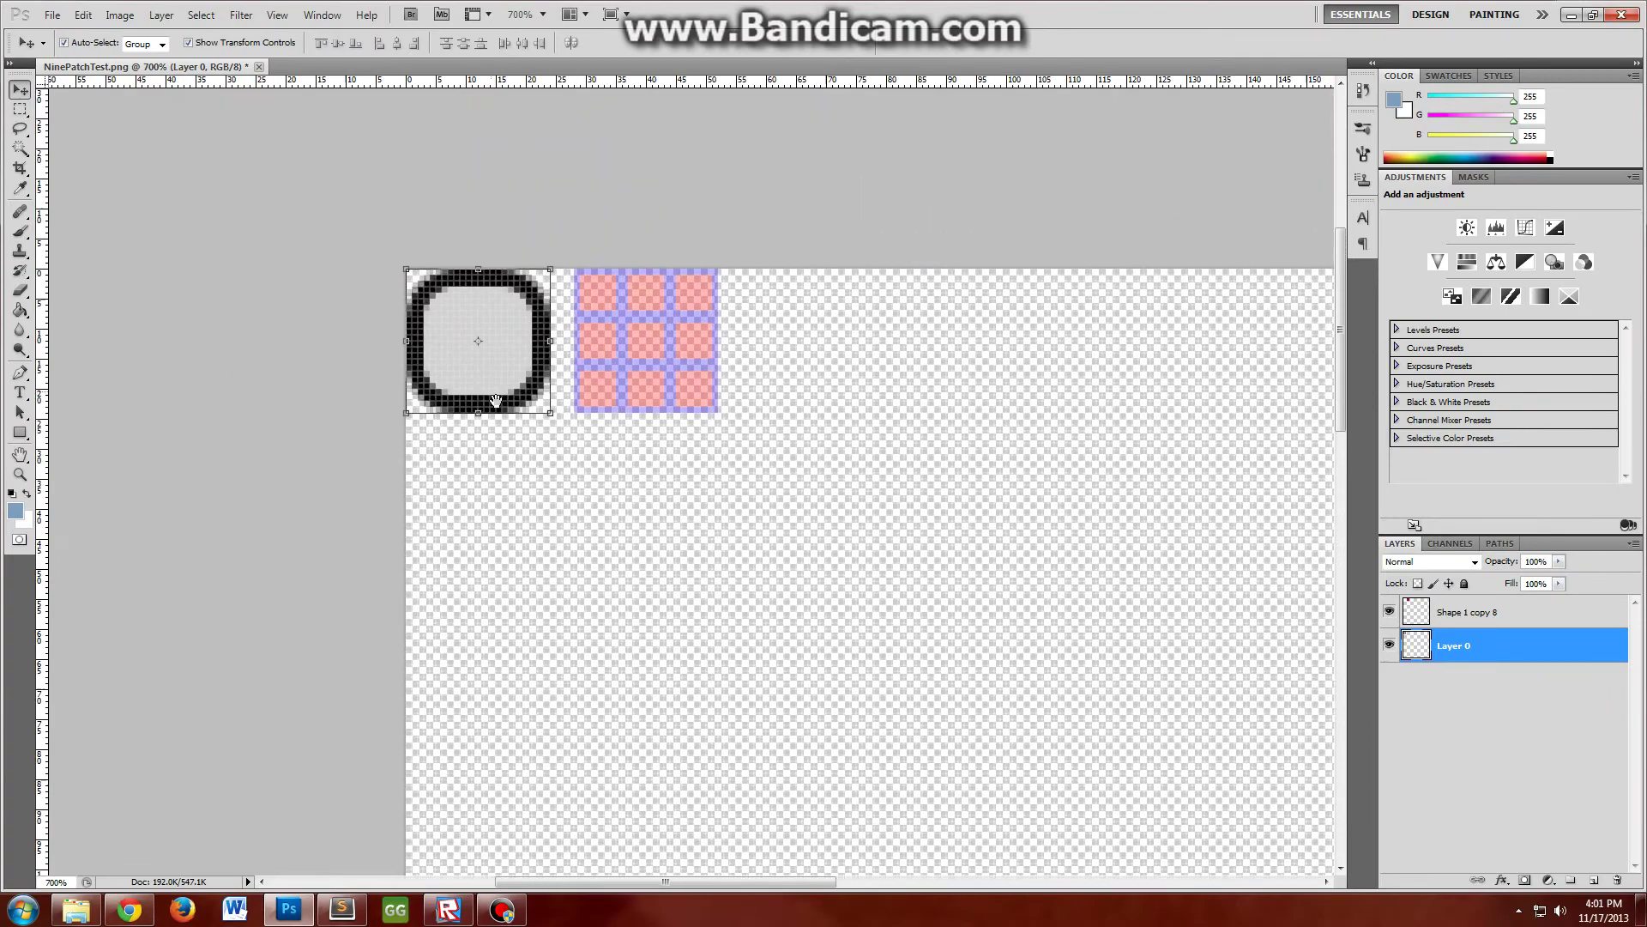
key("ctrl+plus")
key("ctrl+plus")
key("ctrl+plus")
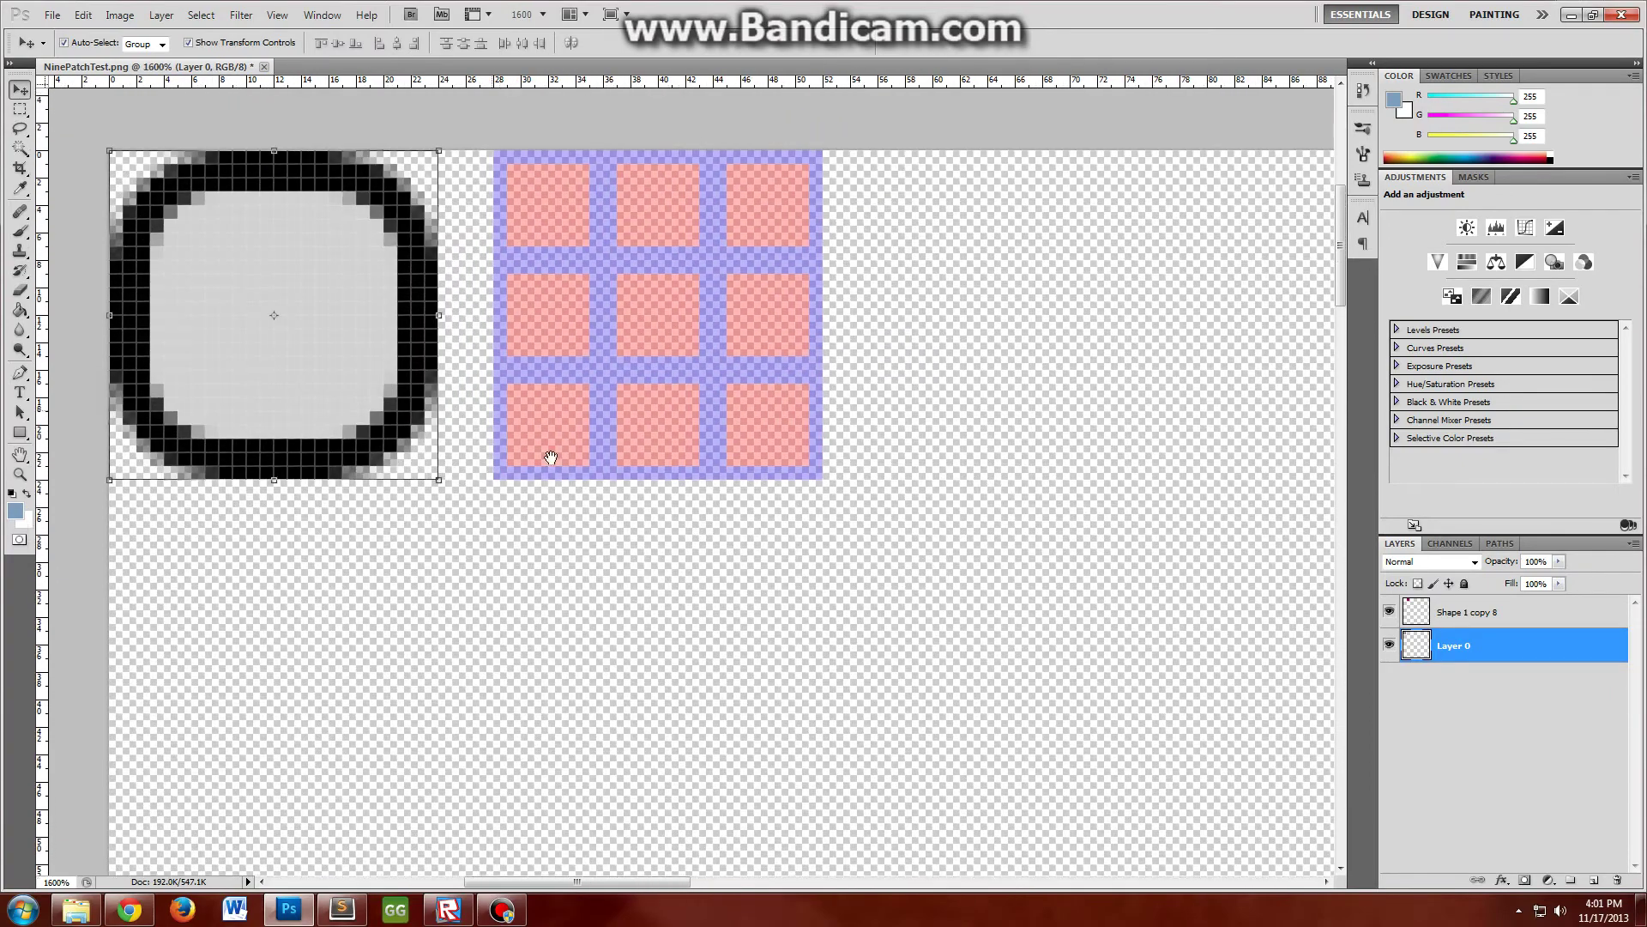
left_click_drag(550, 457, 721, 546)
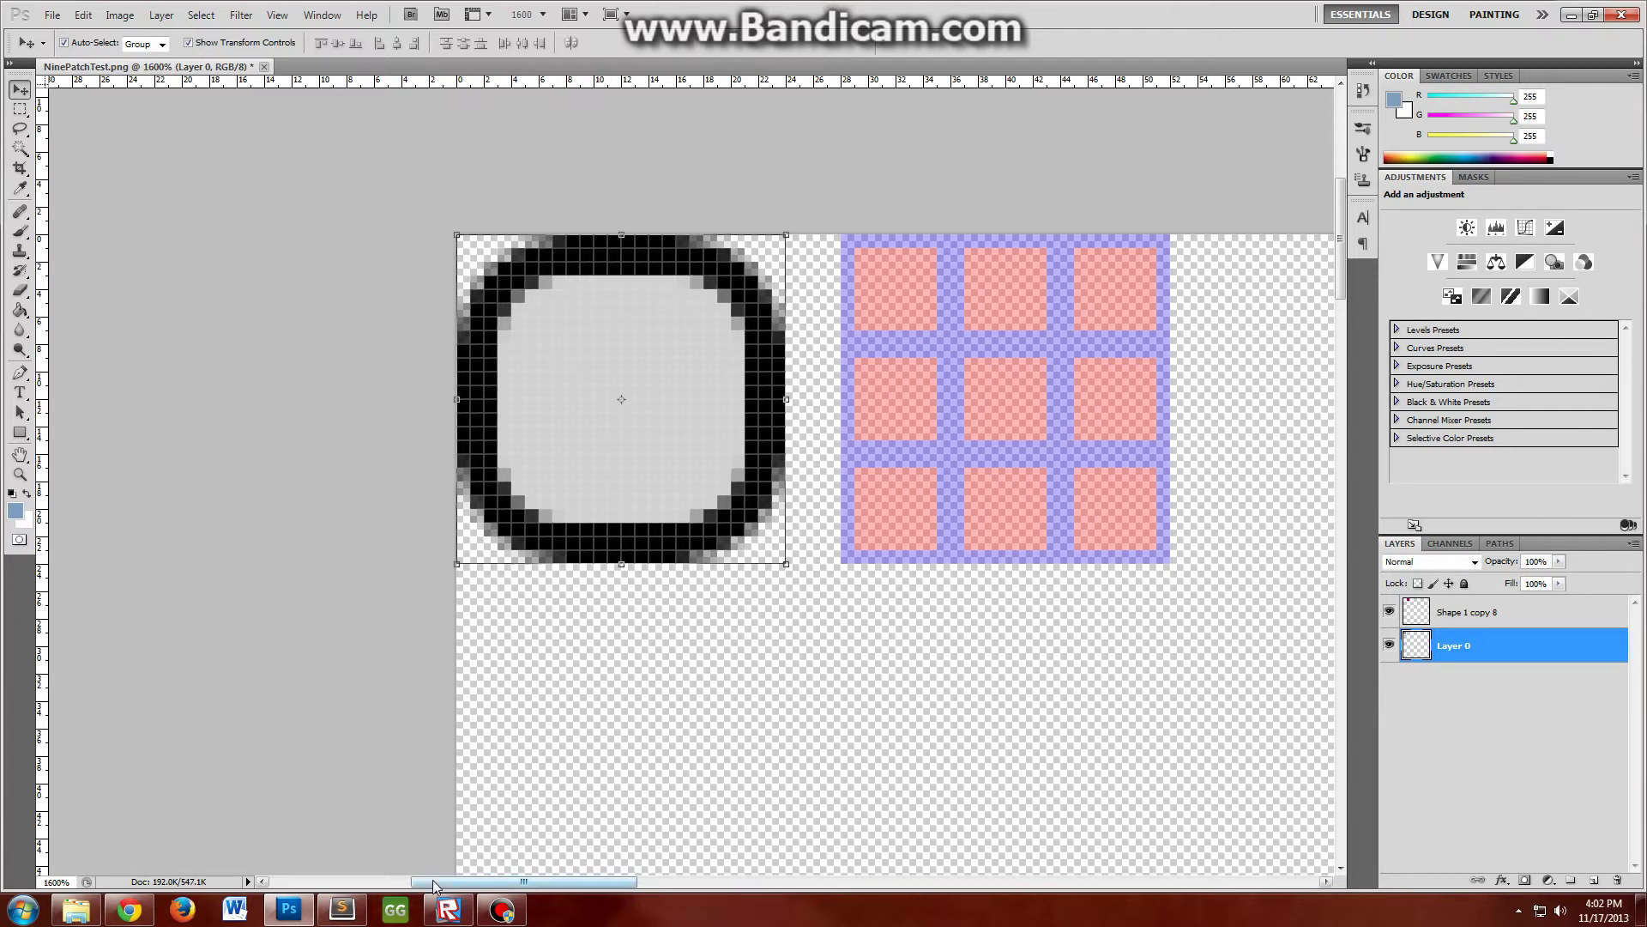
- In Roblox Studio, start the Nine-Patch Builder plugin to create the capture brick
mouse_move(448, 912)
left_click(480, 824)
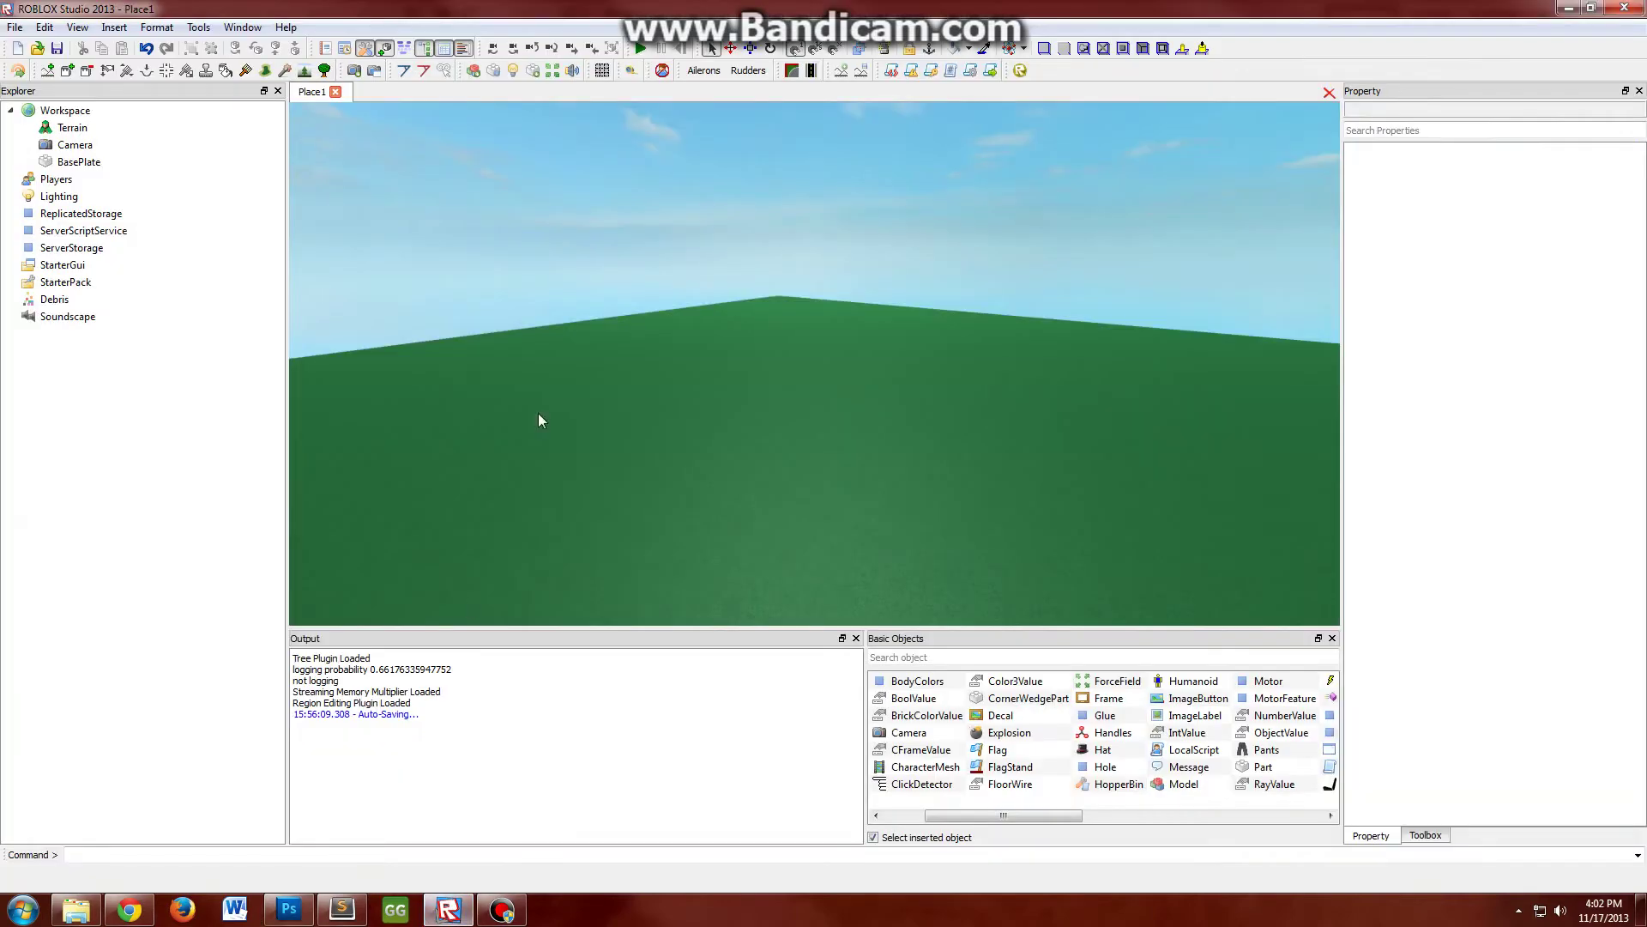
left_click(602, 71)
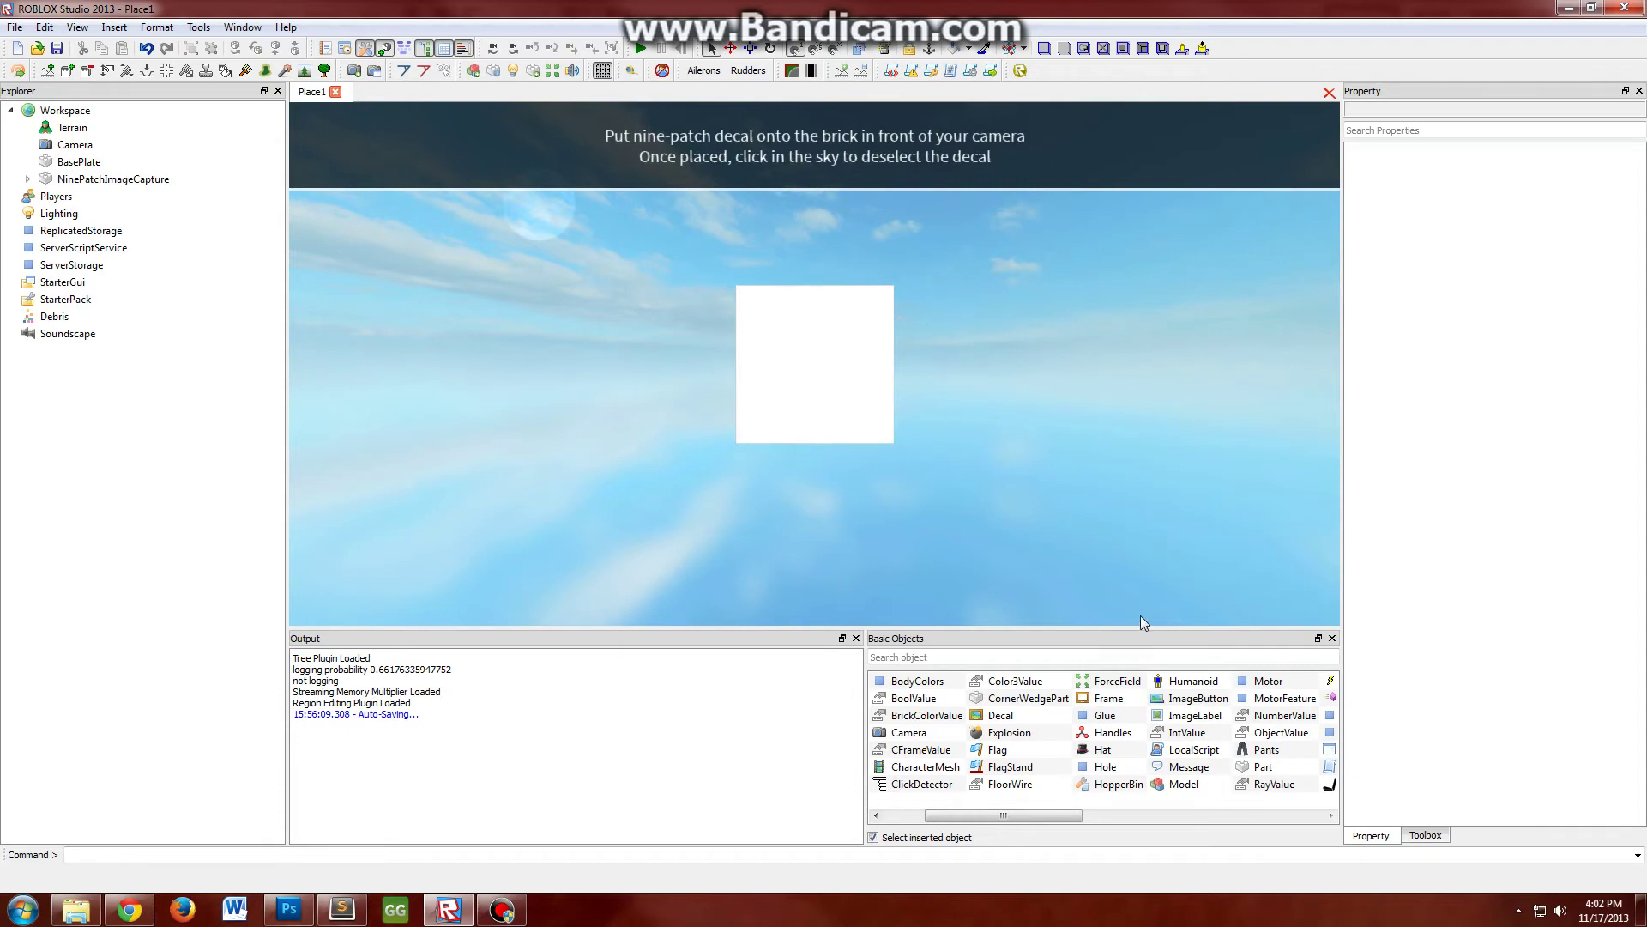
- Place the NinePatchTest decal from Toolbox My Decals onto the capture brick
left_click(1426, 835)
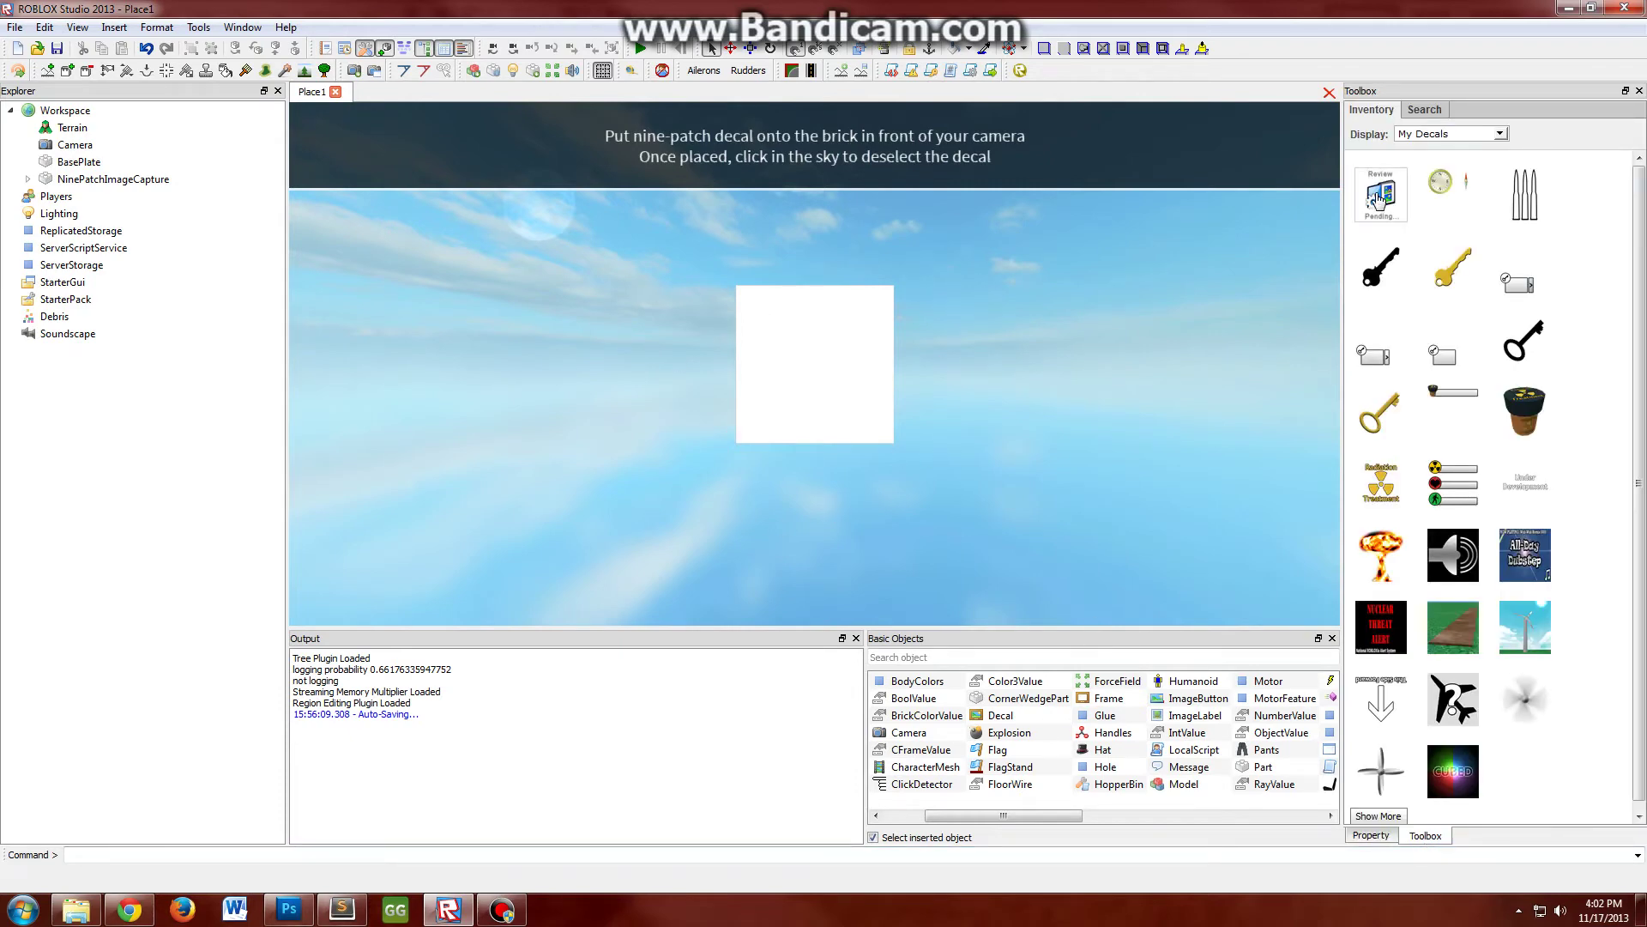
left_click(1378, 199)
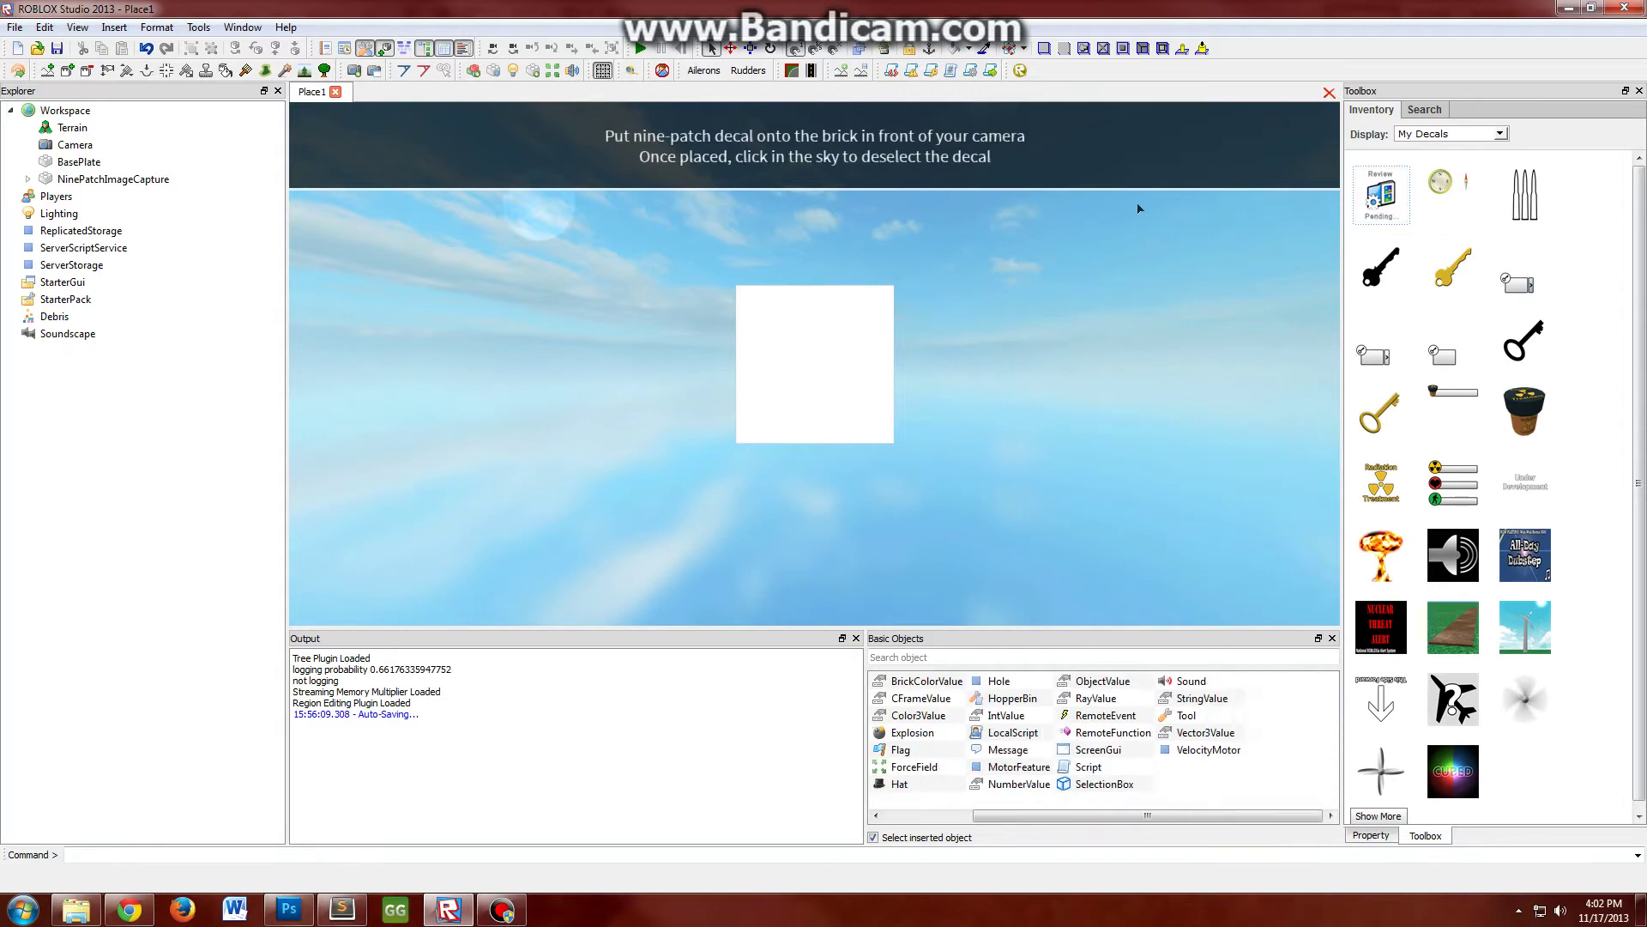
left_click(850, 352)
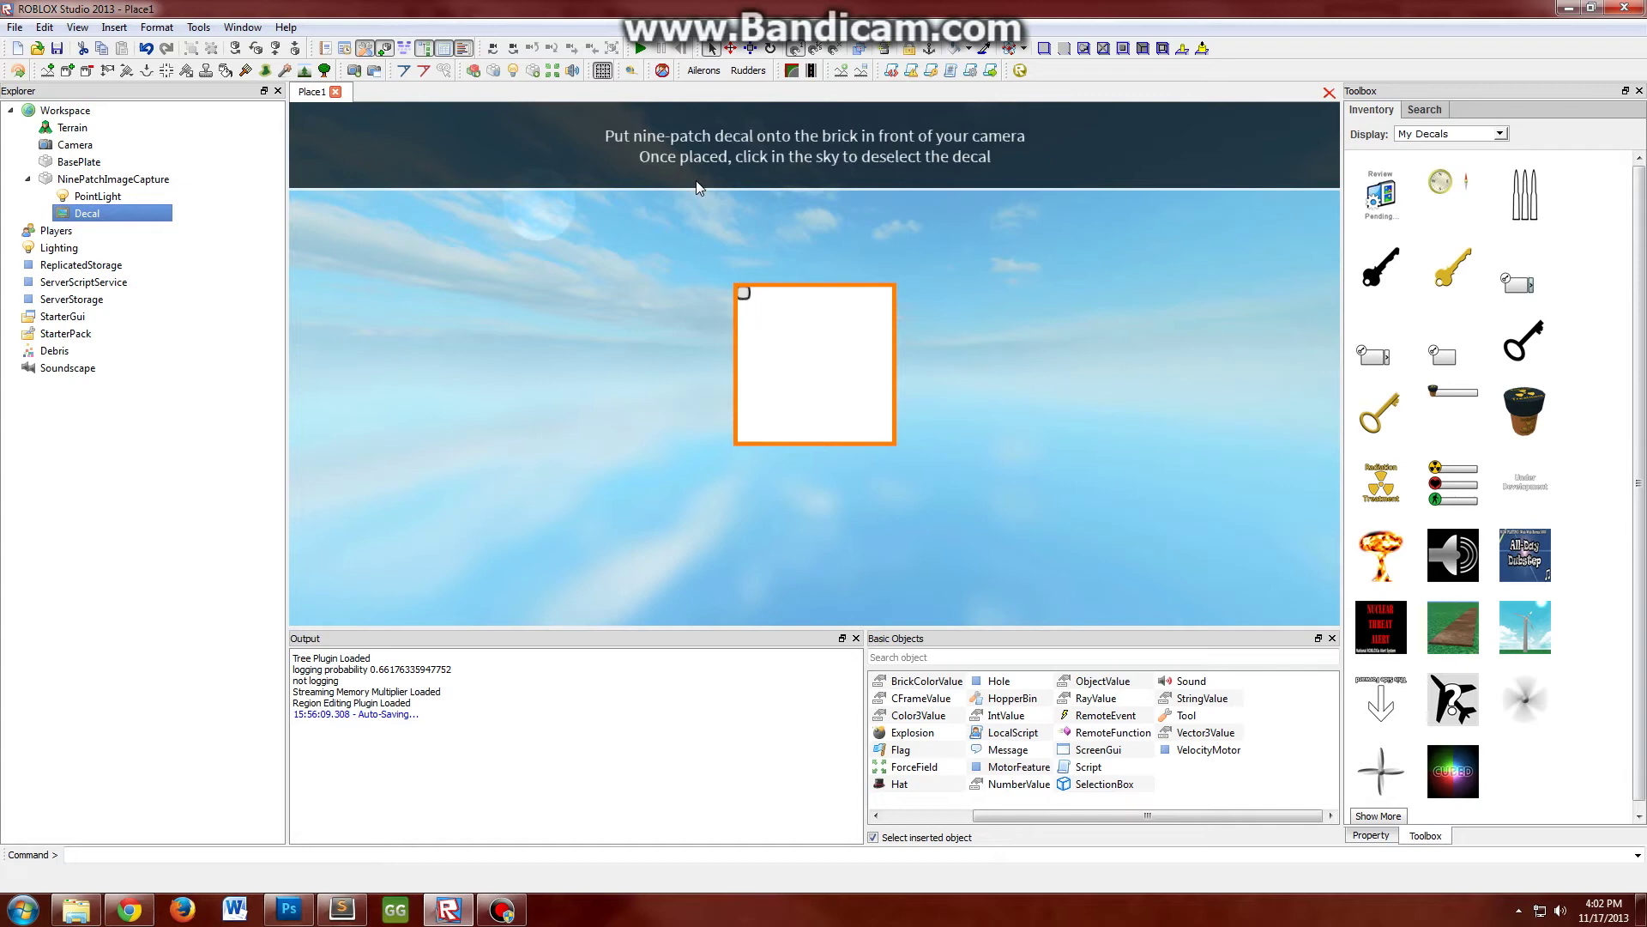
- Deselect the decal and enter 24 as the Nine-Patch Builder's Image Size
left_click(1054, 240)
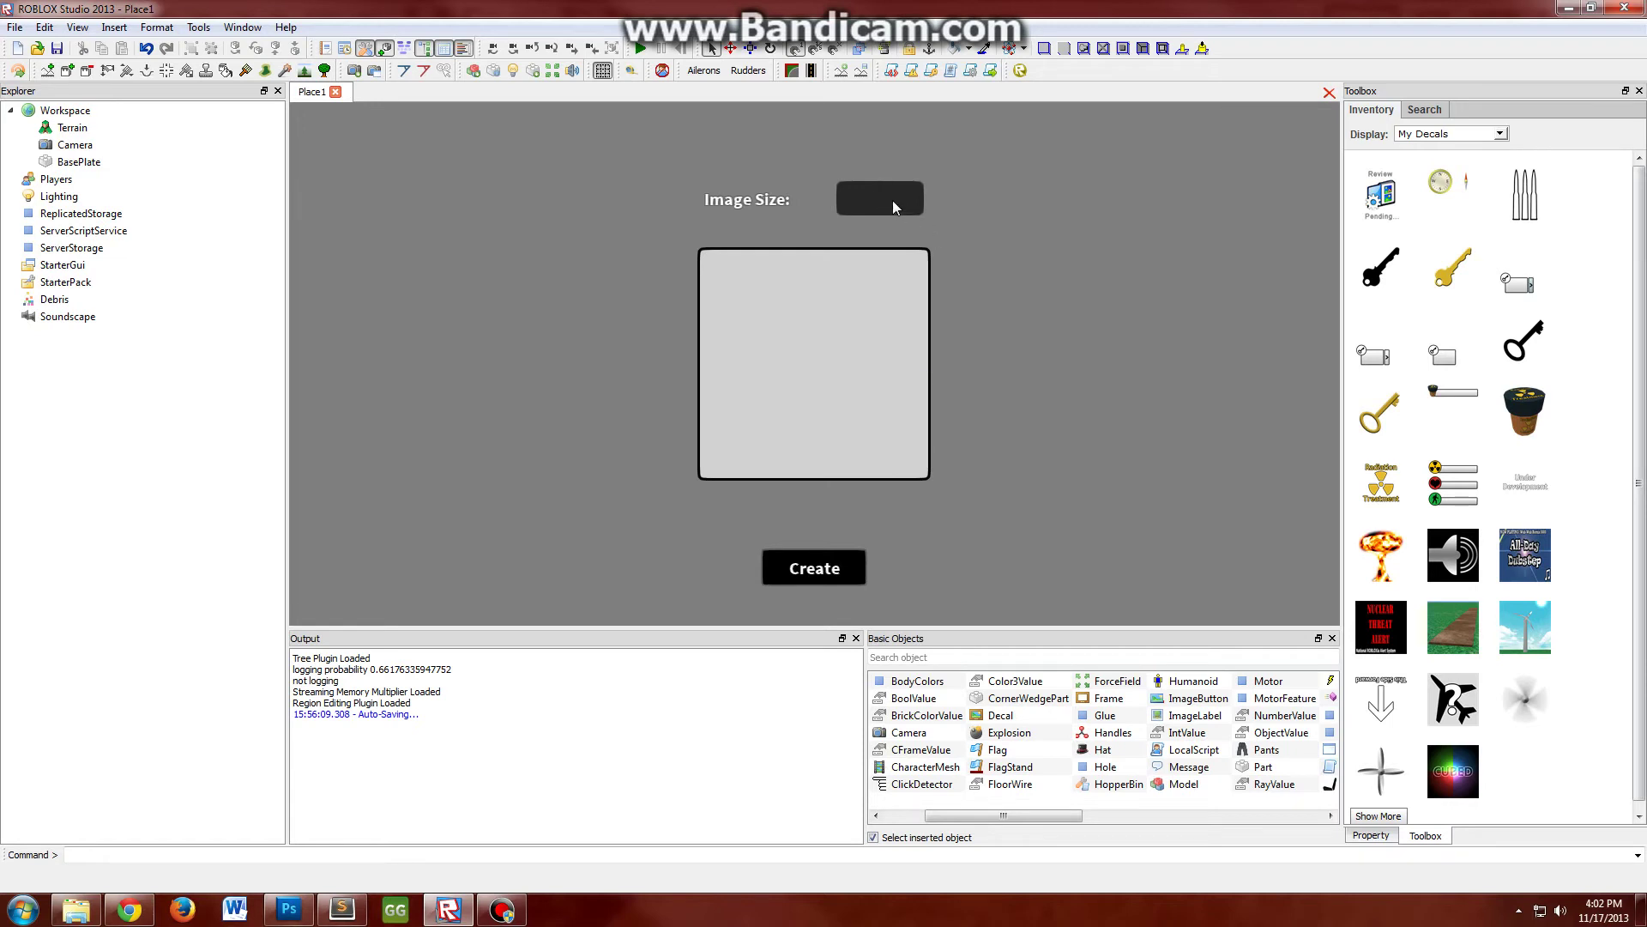
type("6")
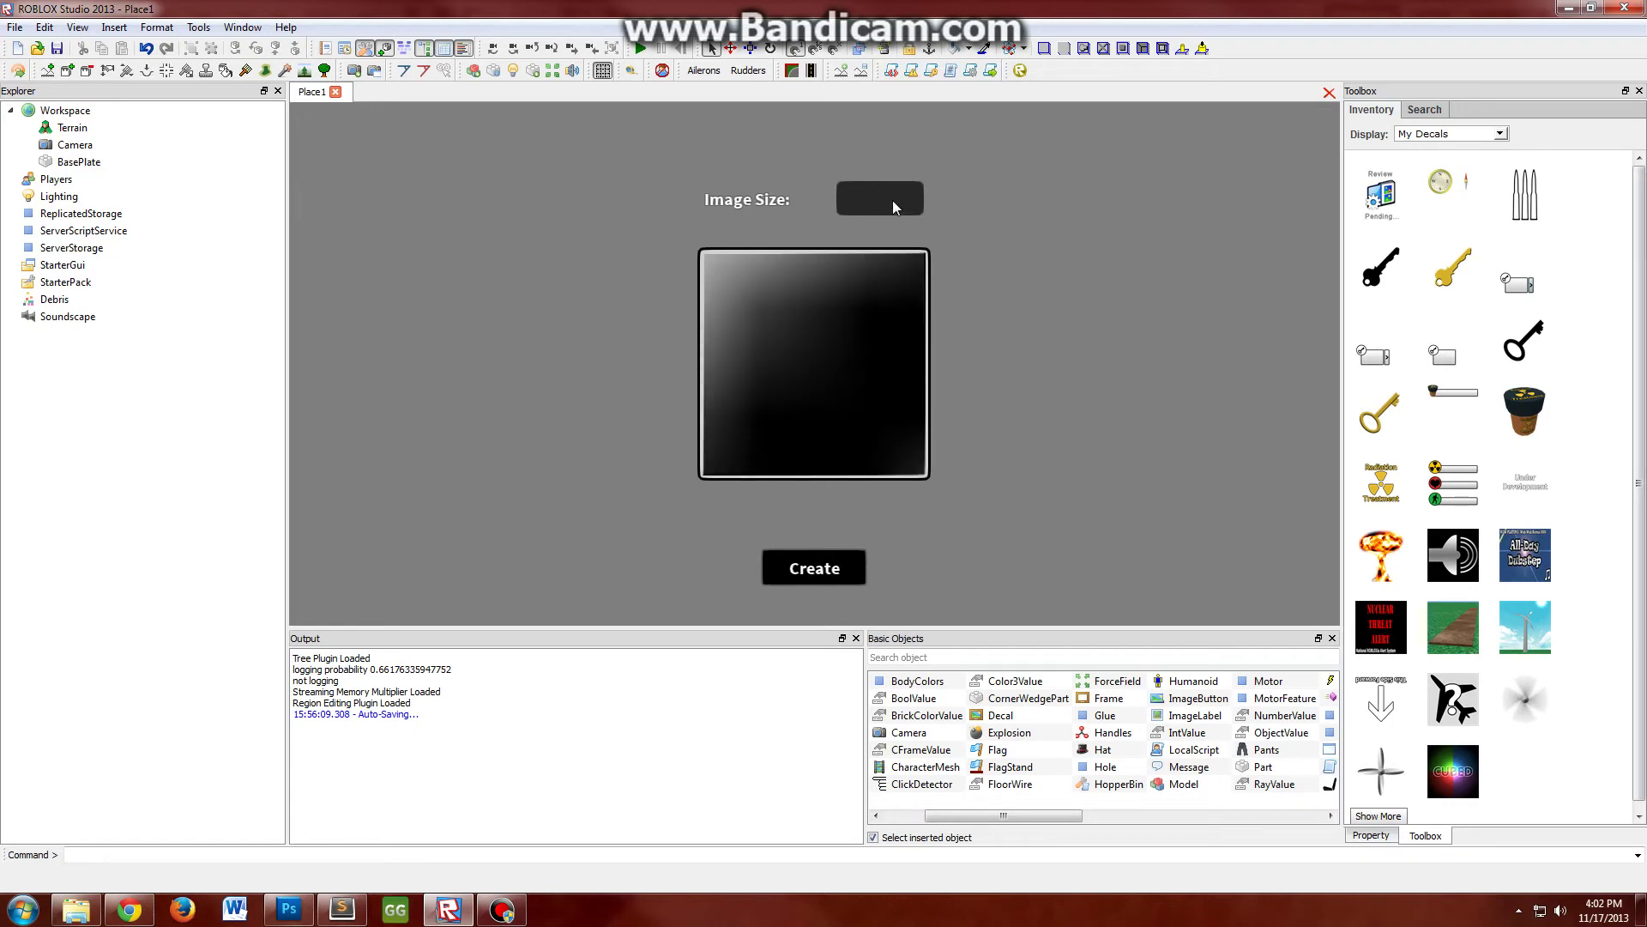
type("9")
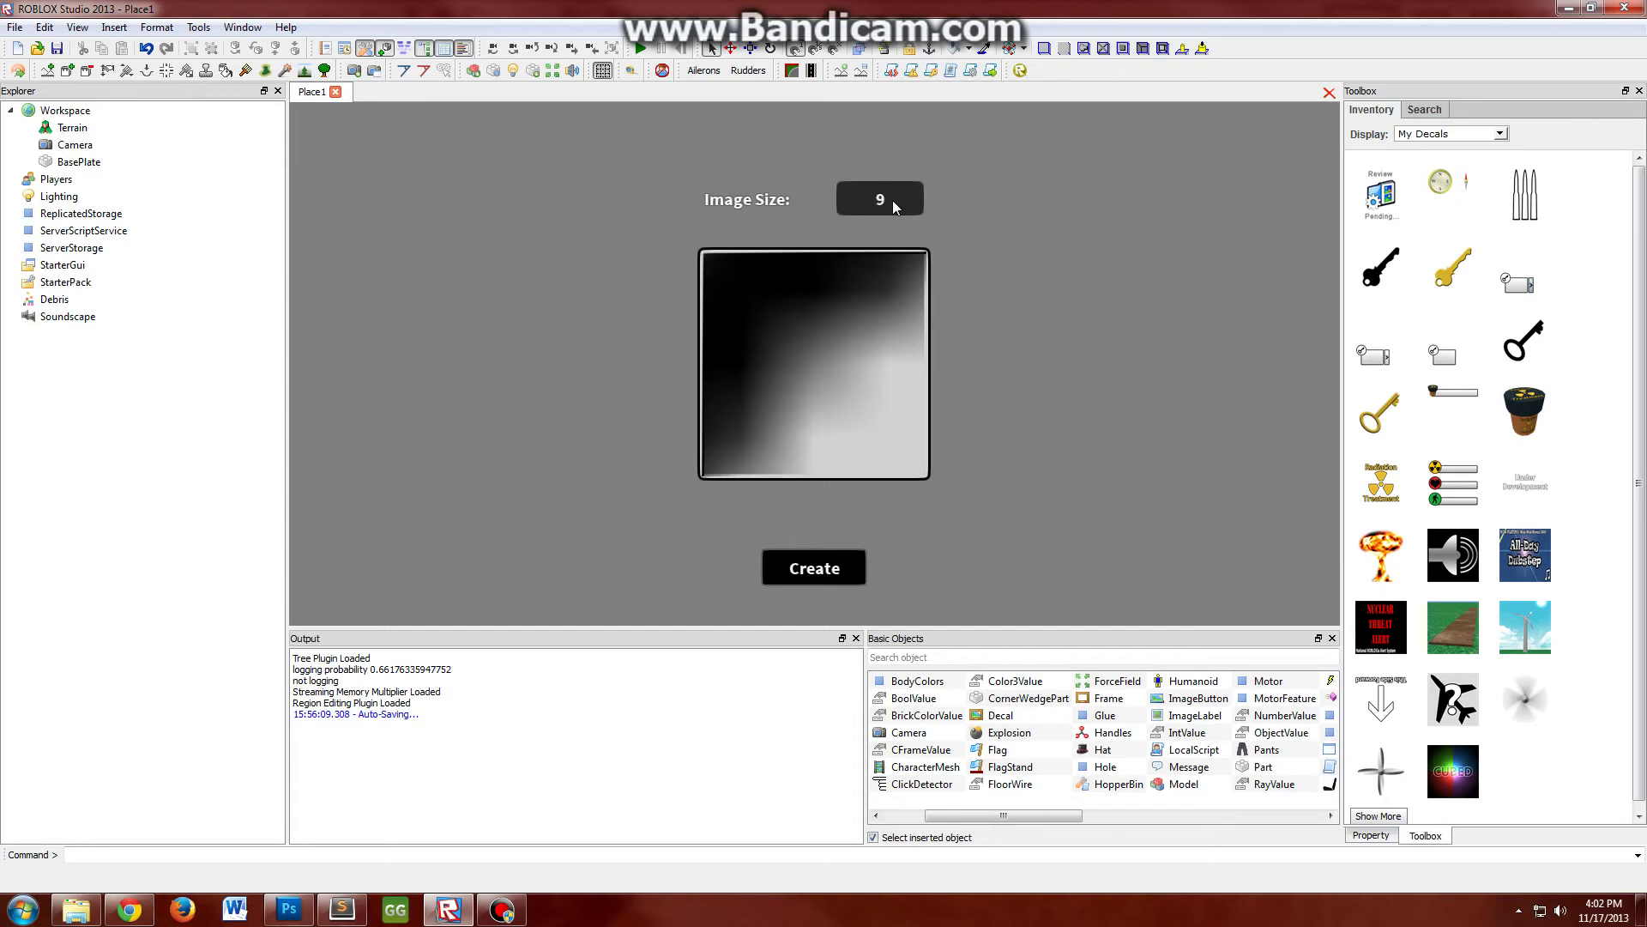
type("3")
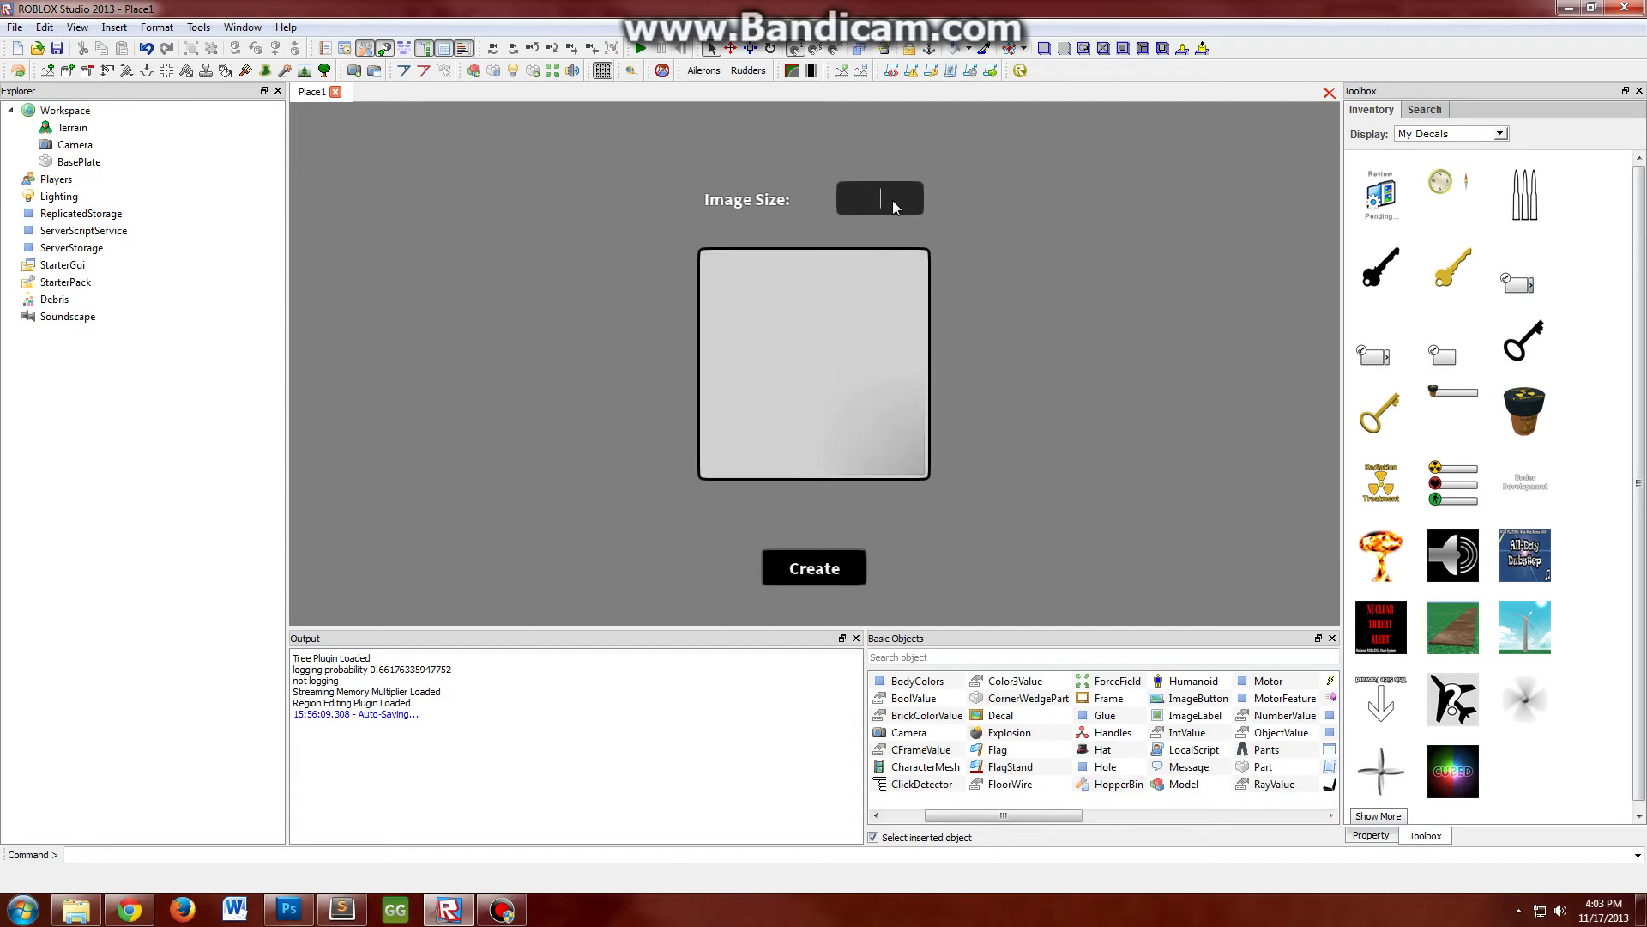
type("12")
type("4")
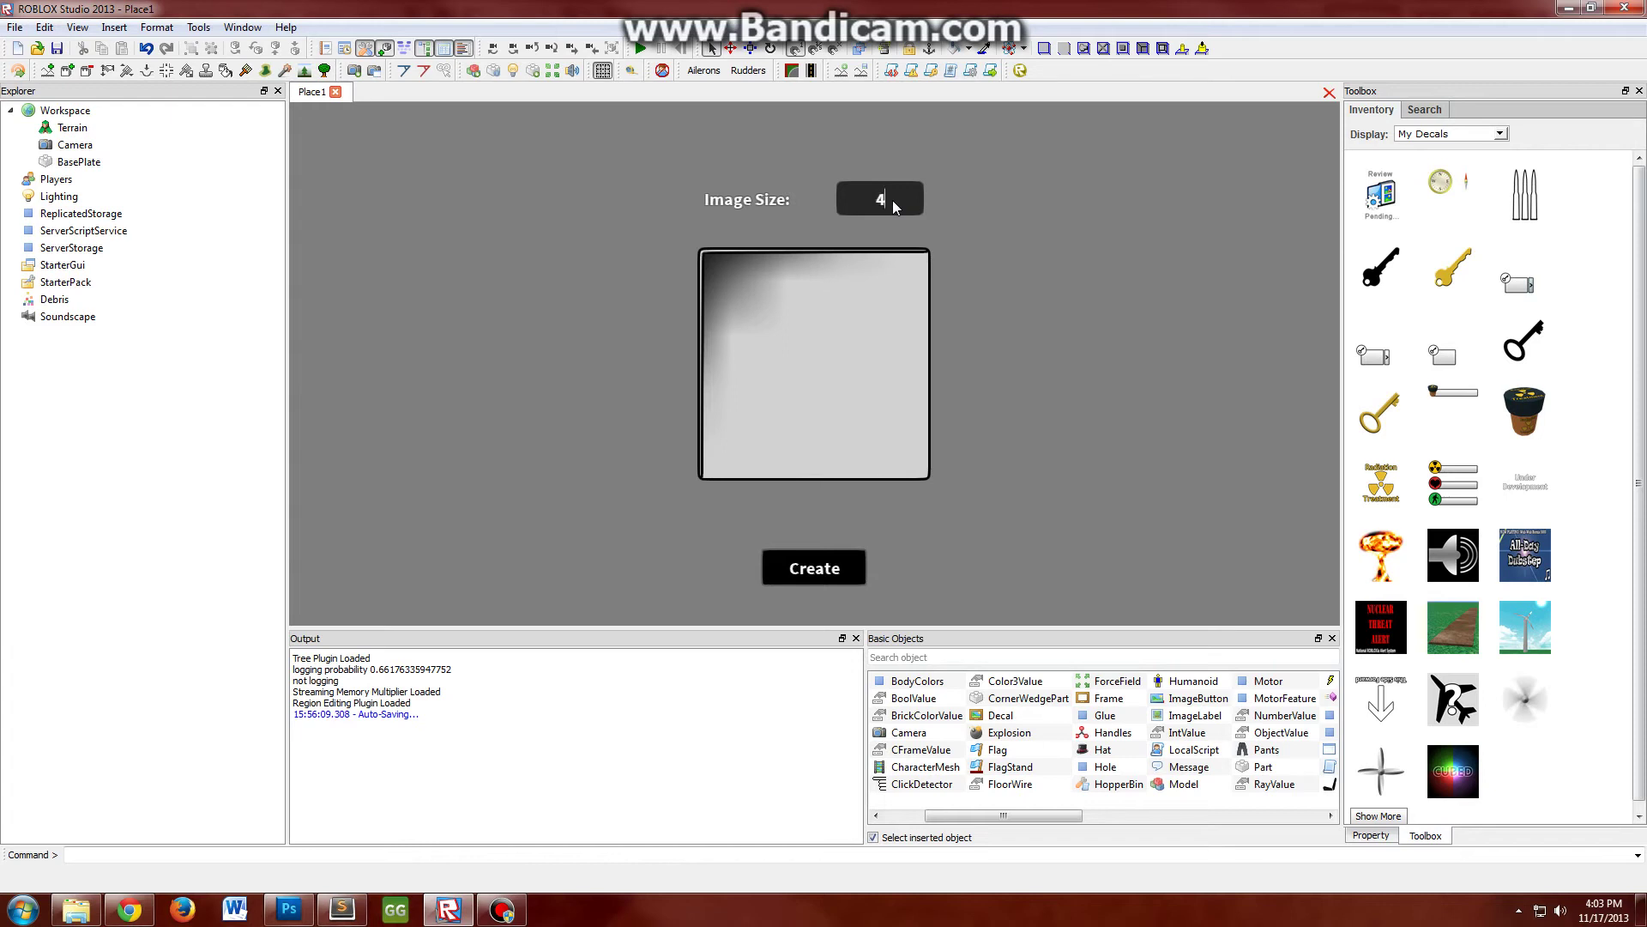
type("8")
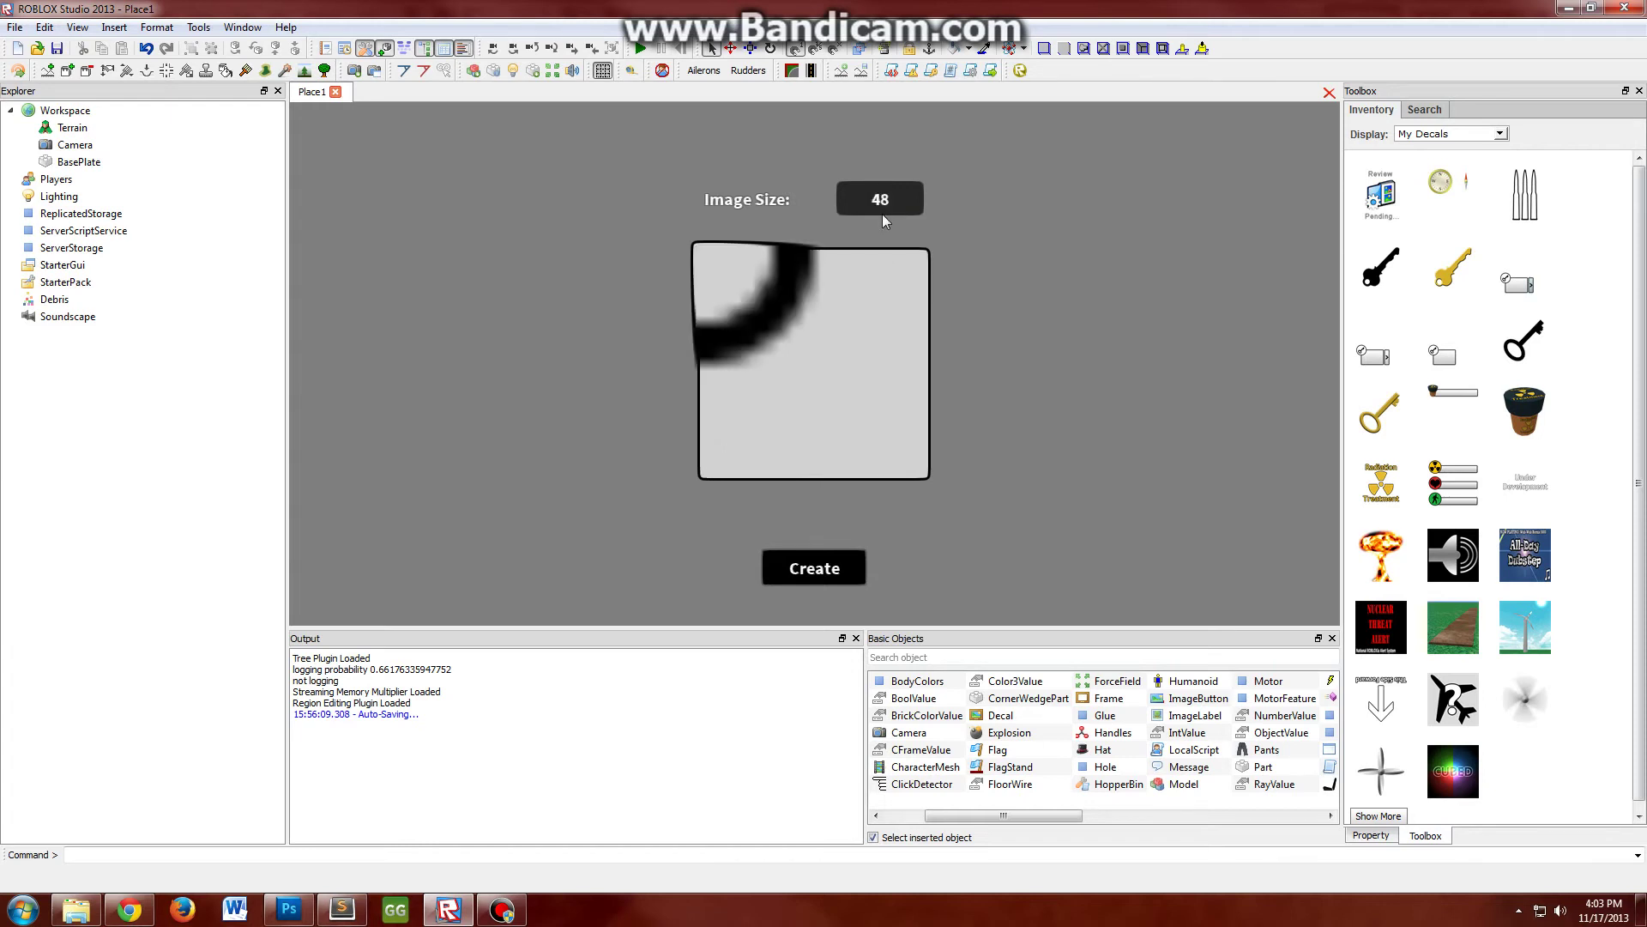
type("24")
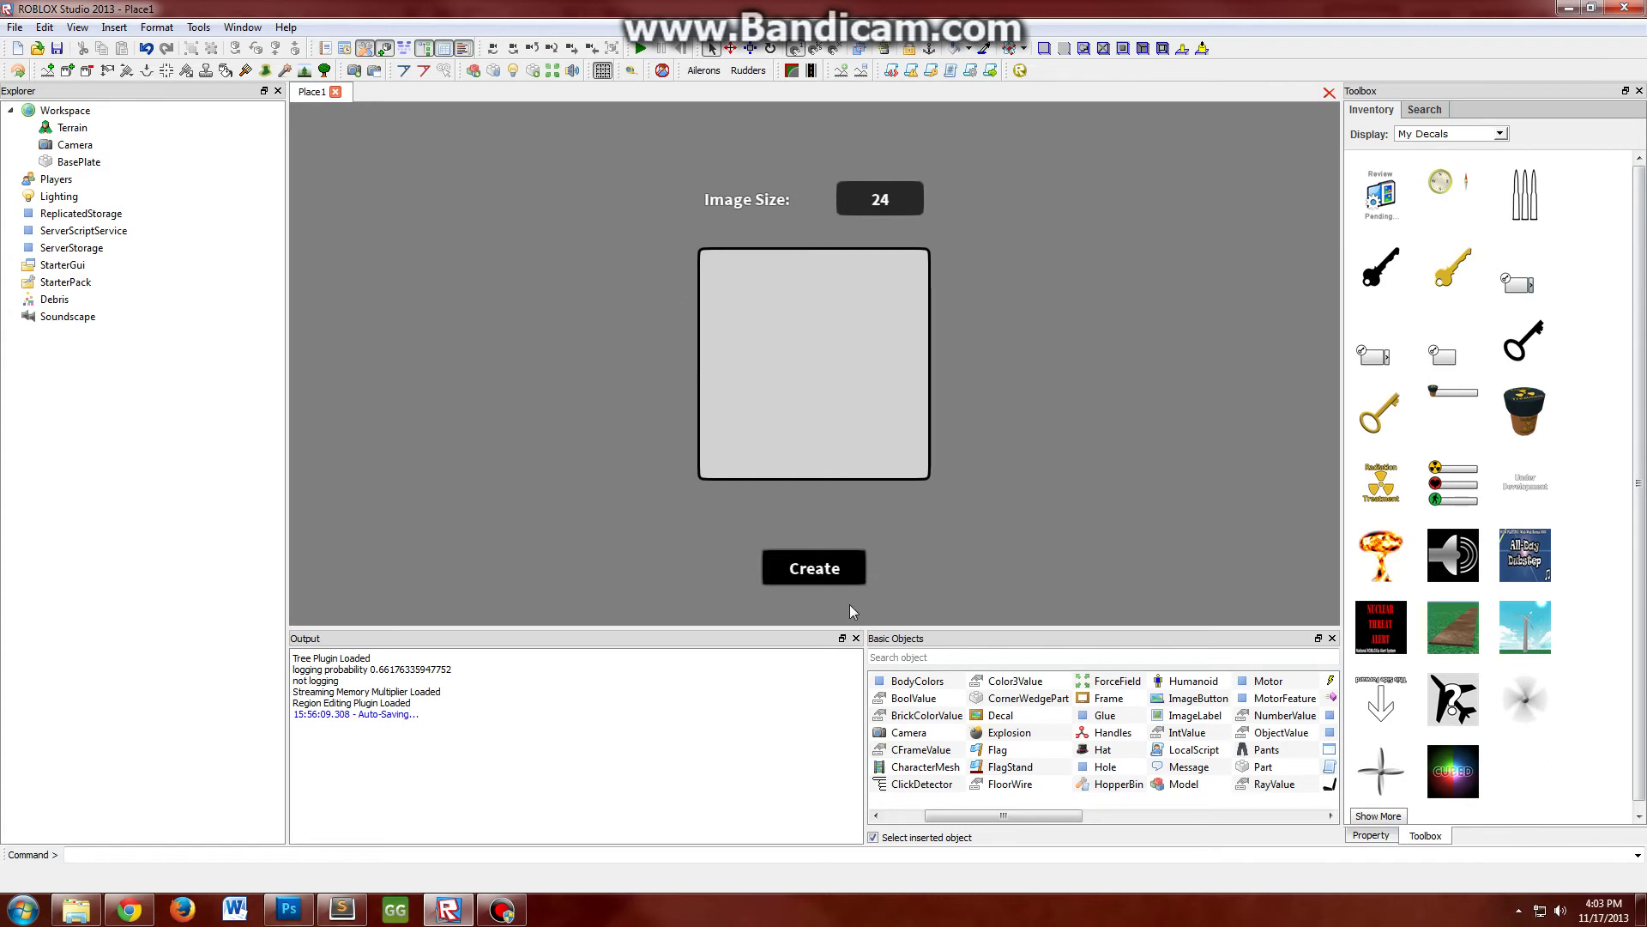
- Create the Preview nine-patch, add a ScreenGui under StarterGui, and move Preview into it
left_click(816, 573)
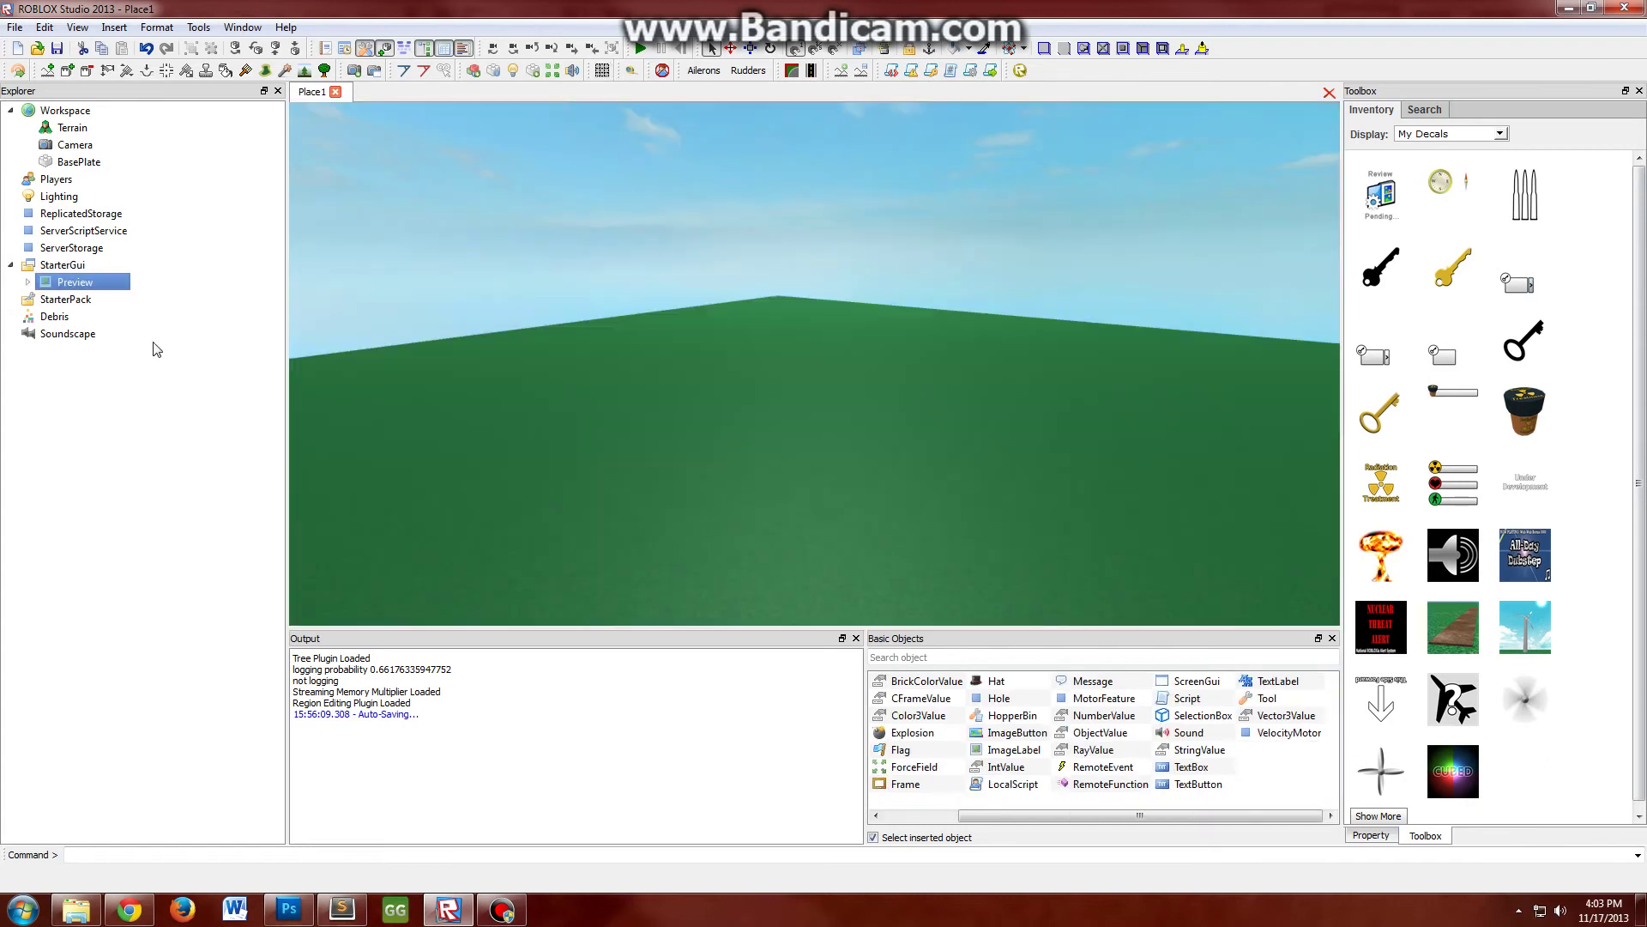
left_click(64, 264)
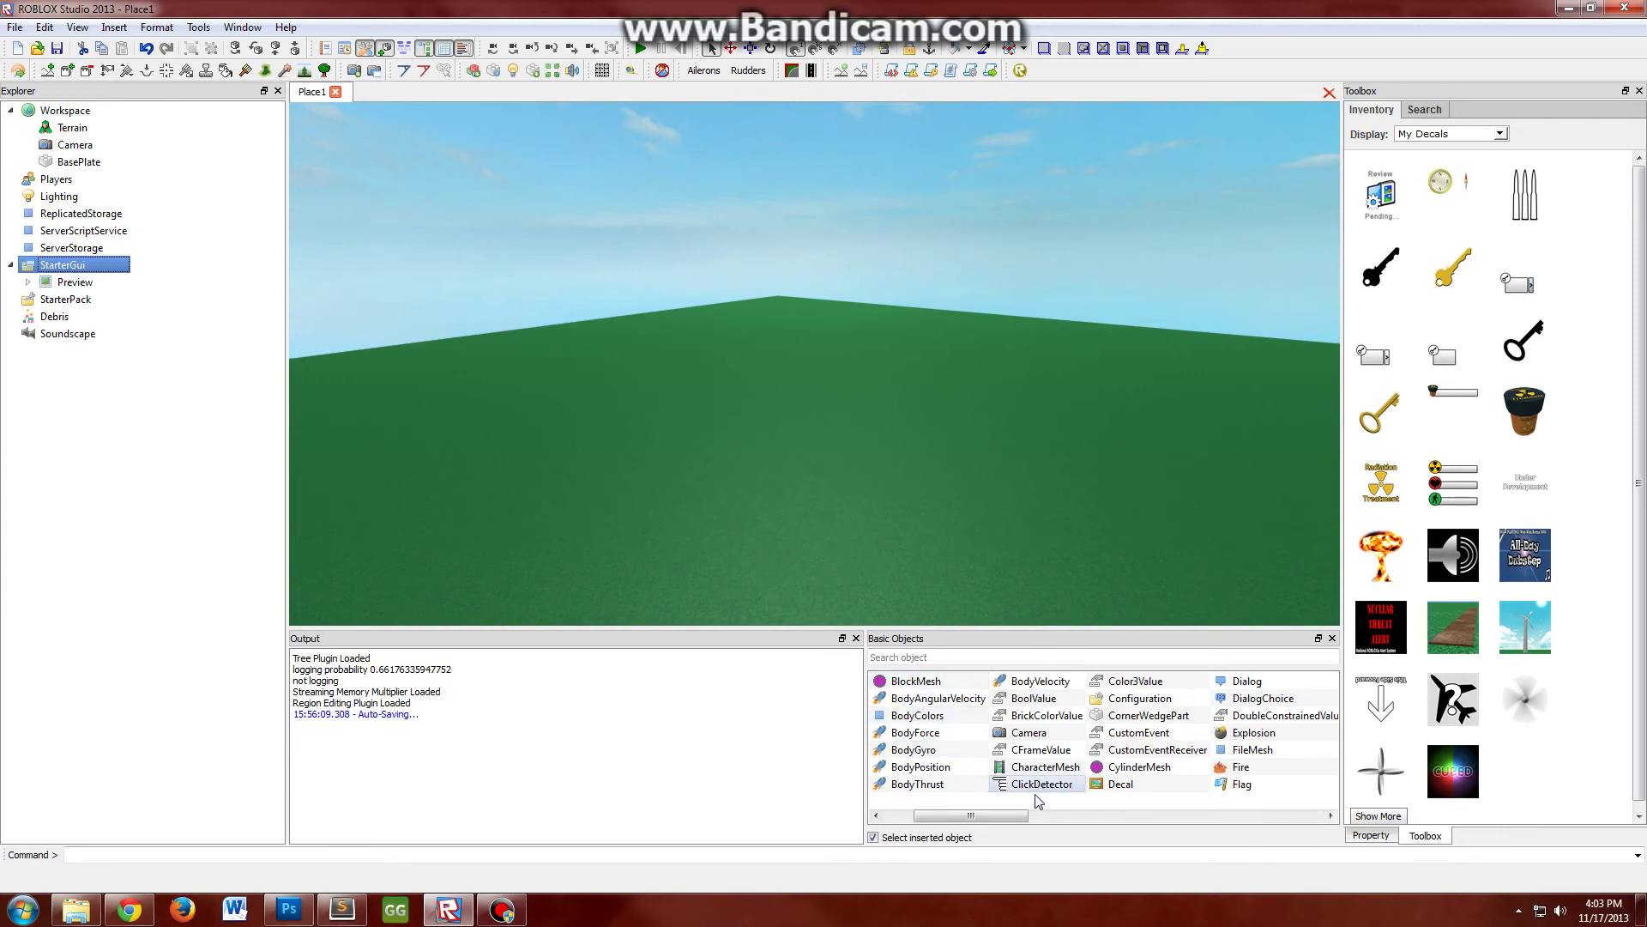
left_click_drag(1012, 815, 1101, 816)
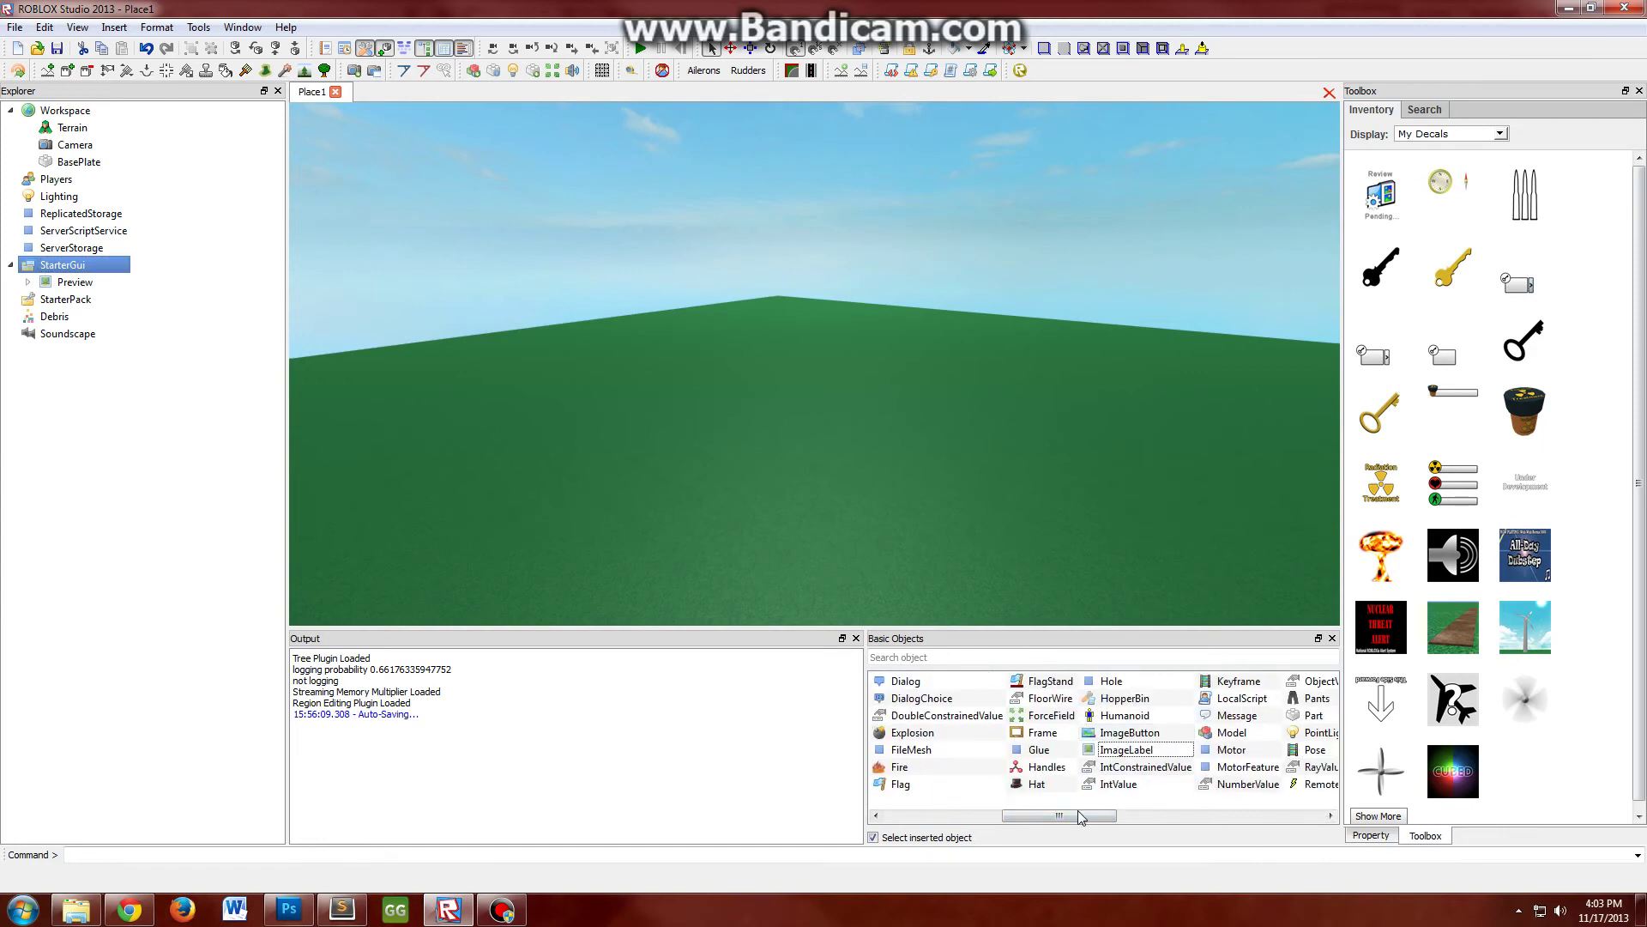
left_click_drag(1080, 815, 1173, 821)
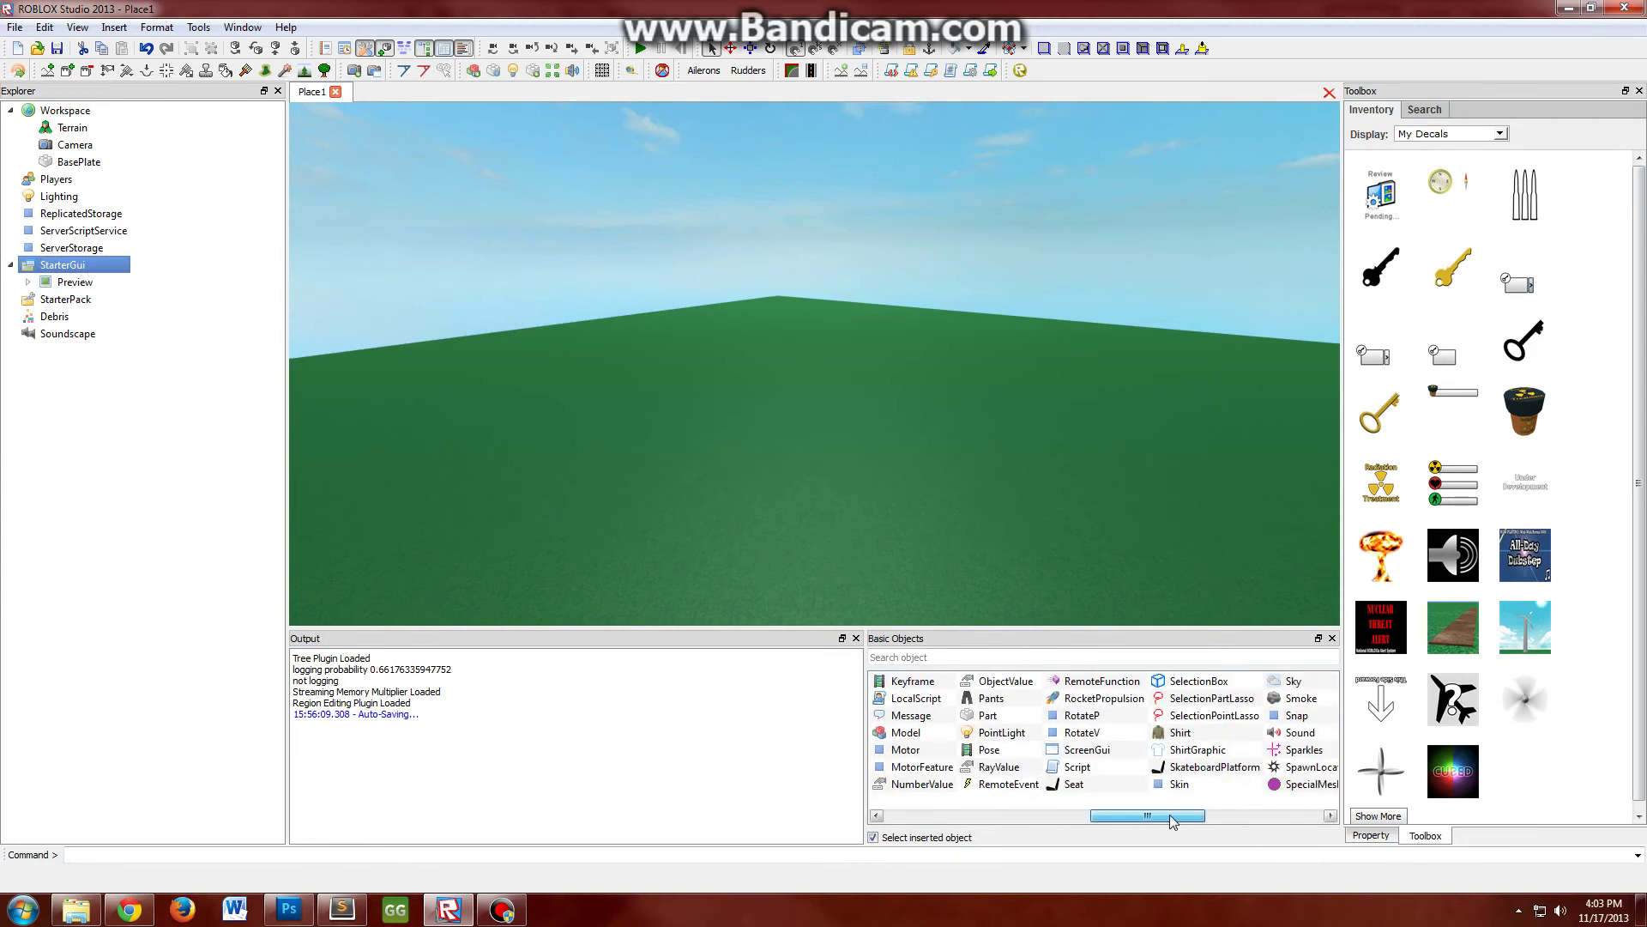
left_click(1086, 749)
left_click(71, 300)
left_click_drag(70, 299, 80, 282)
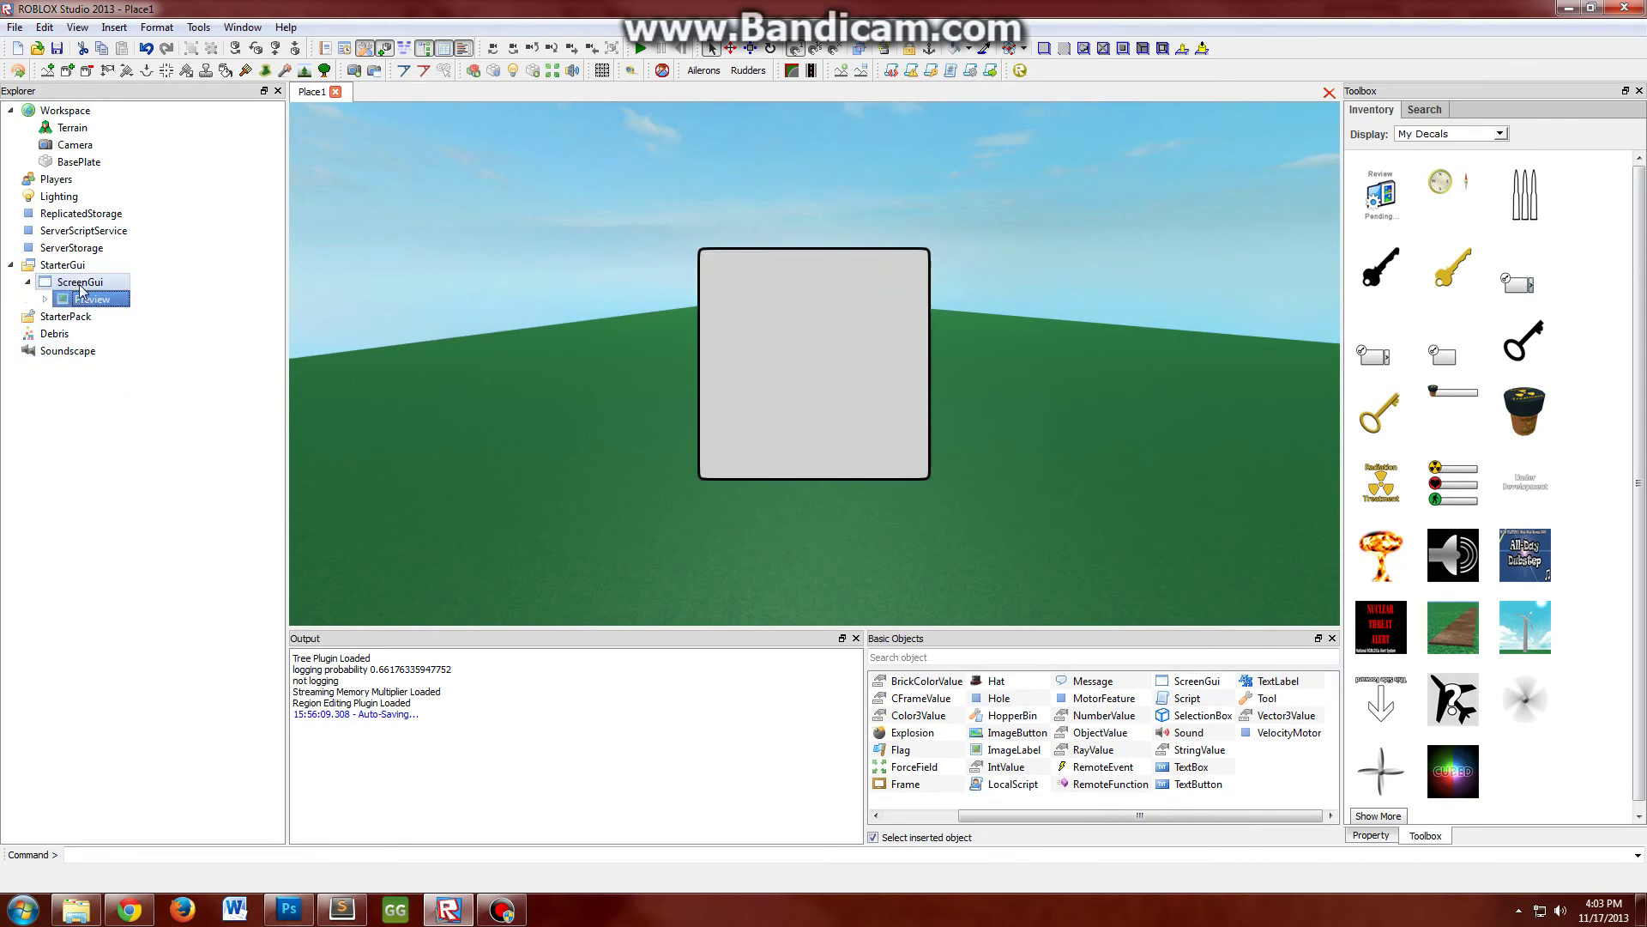
- Expand Preview's Size property to reveal its X and Y offset fields
left_click(1371, 835)
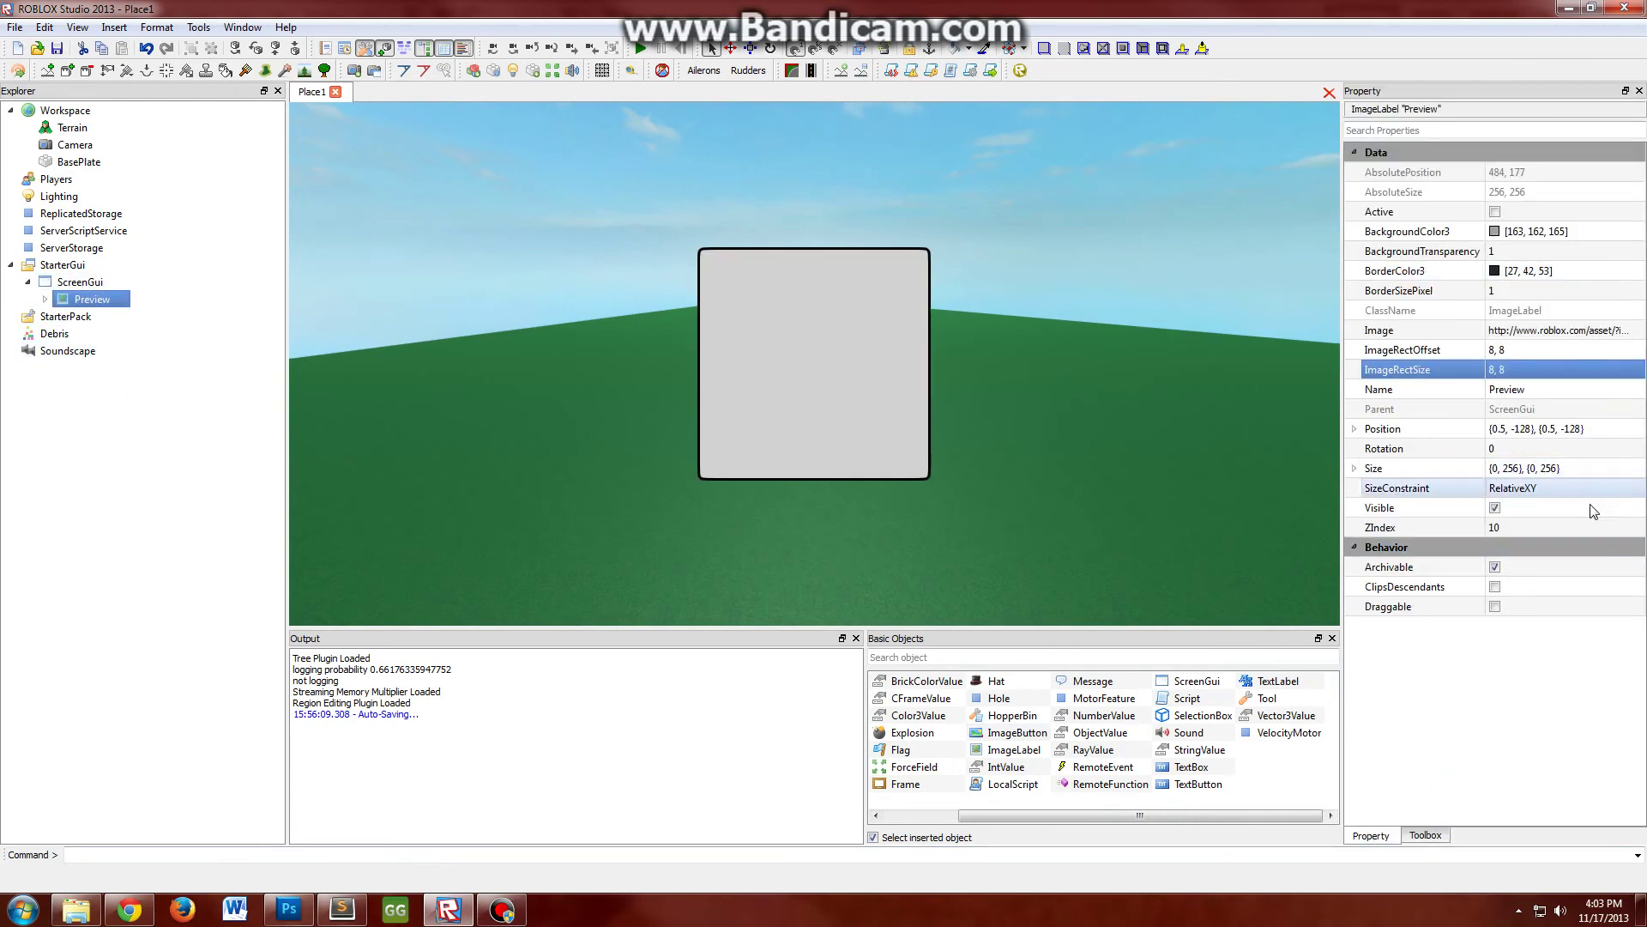
left_click(1354, 468)
left_click(1371, 507)
left_click(1371, 487)
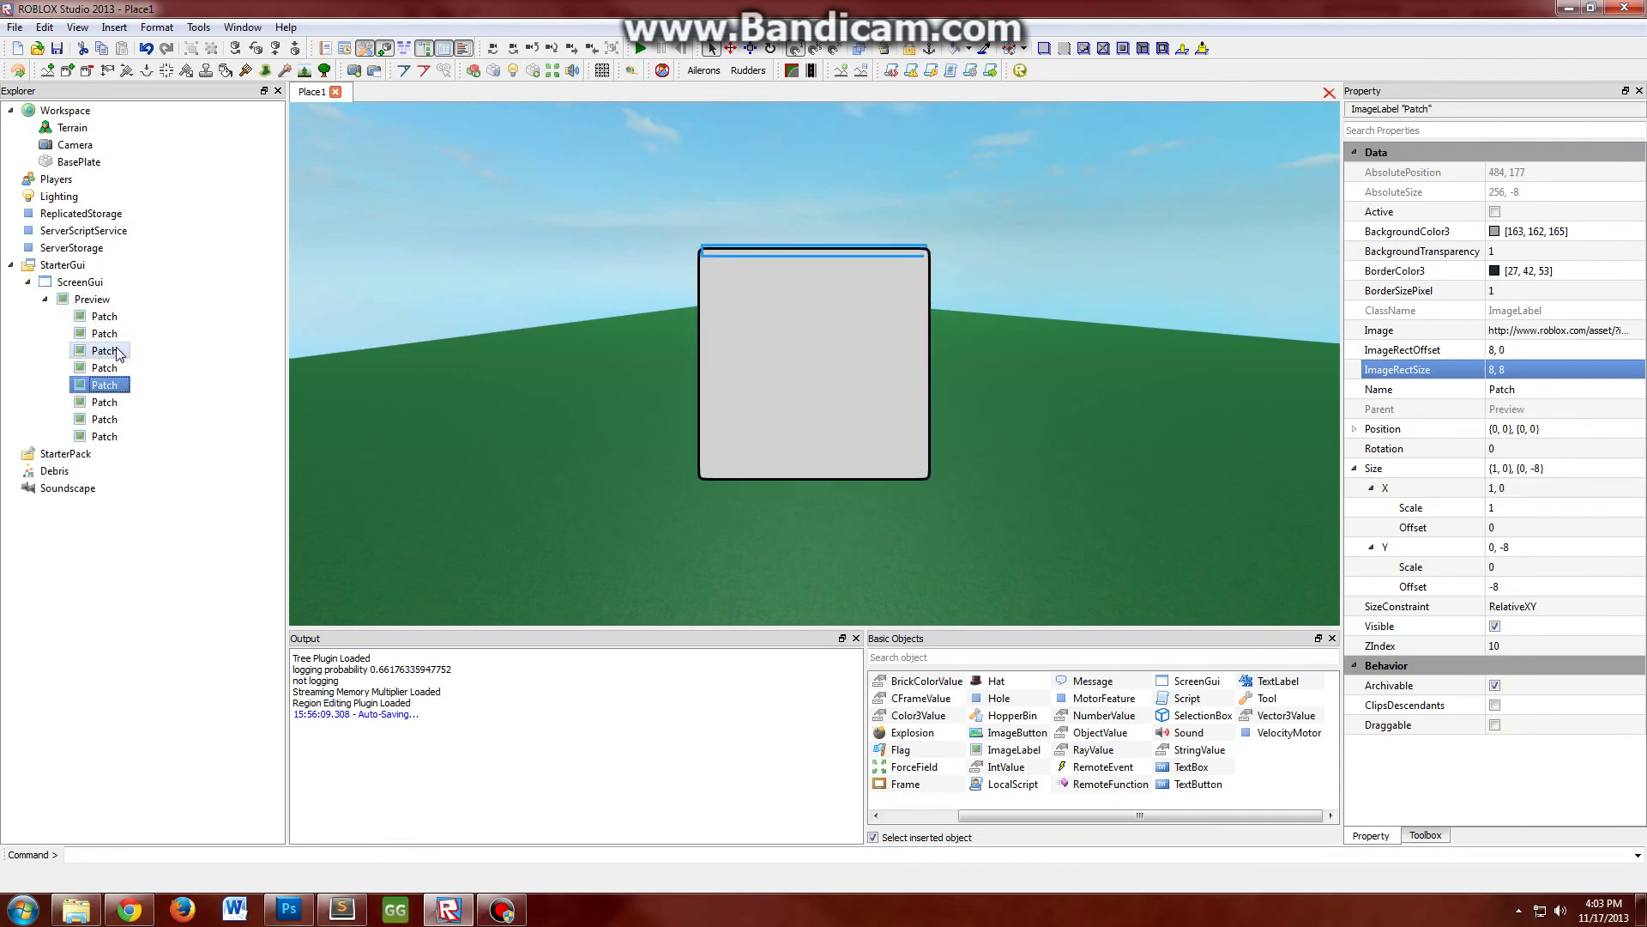
left_click(93, 301)
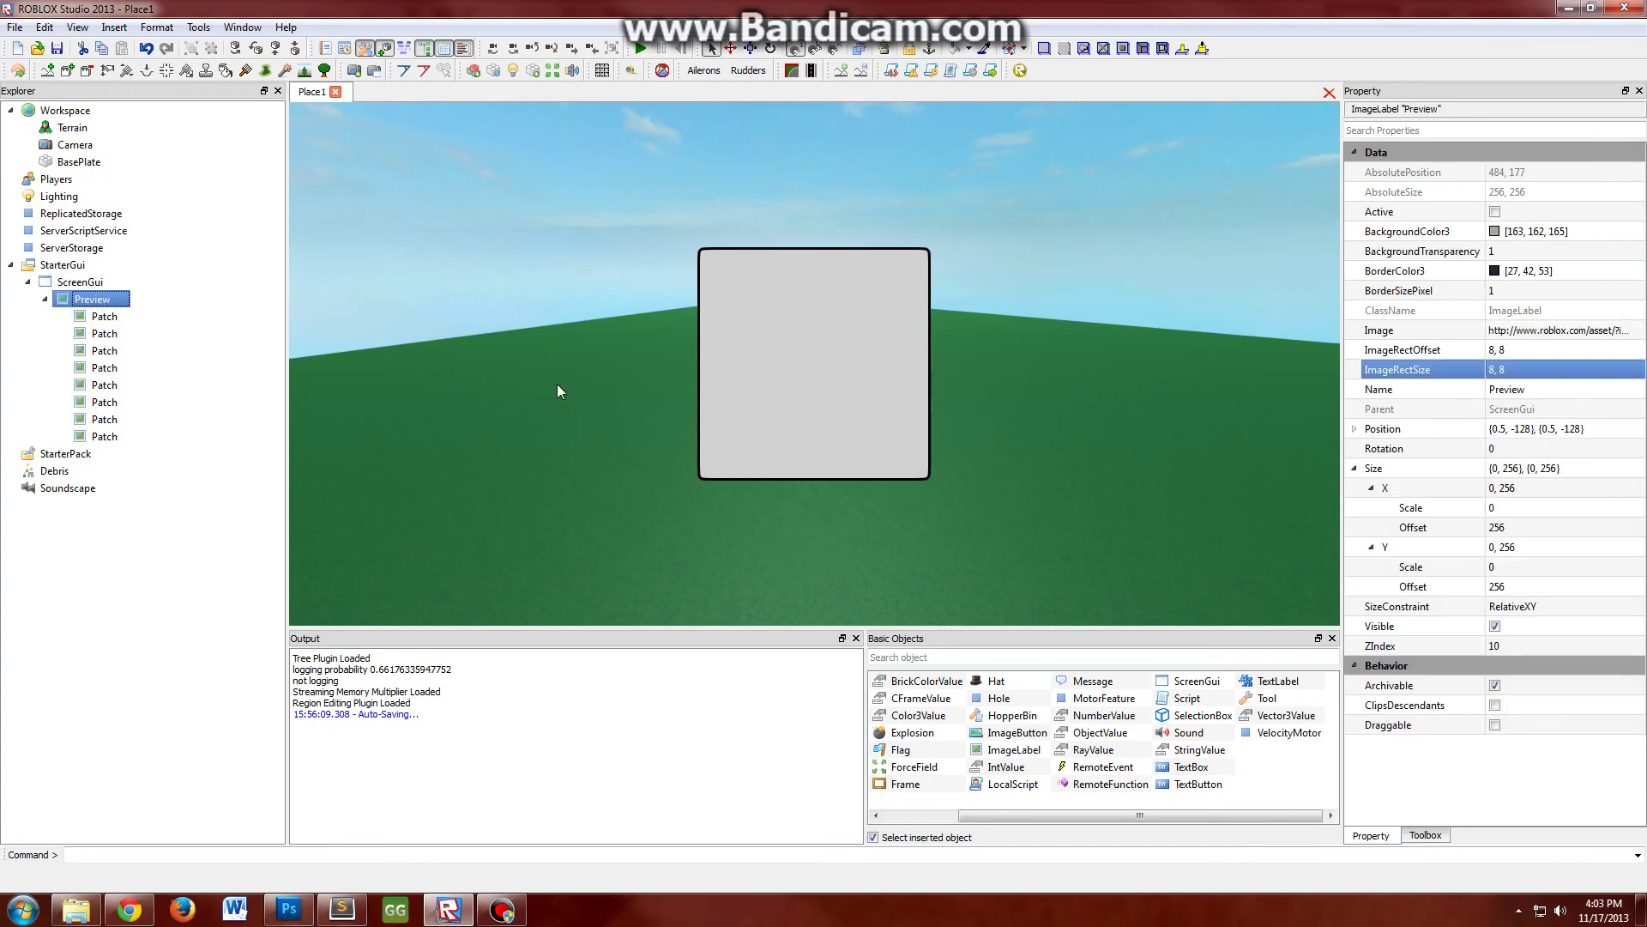
- Set Preview's Size offsets to width 500 and height 100
left_click(1536, 587)
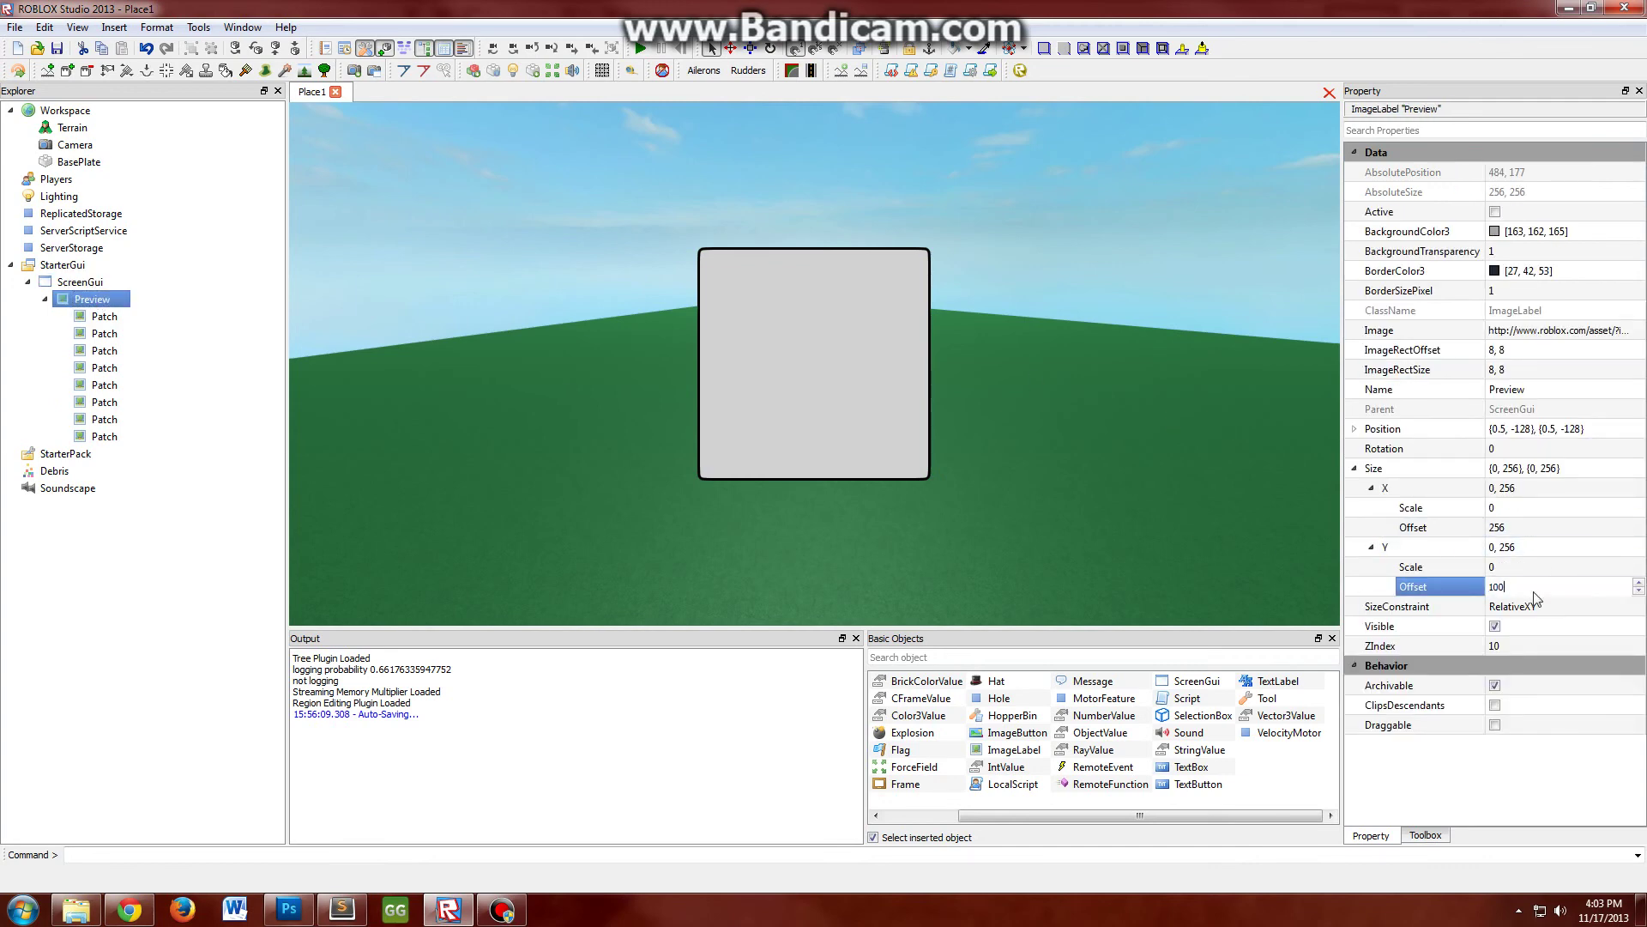
type("100")
key("Return")
left_click(1531, 527)
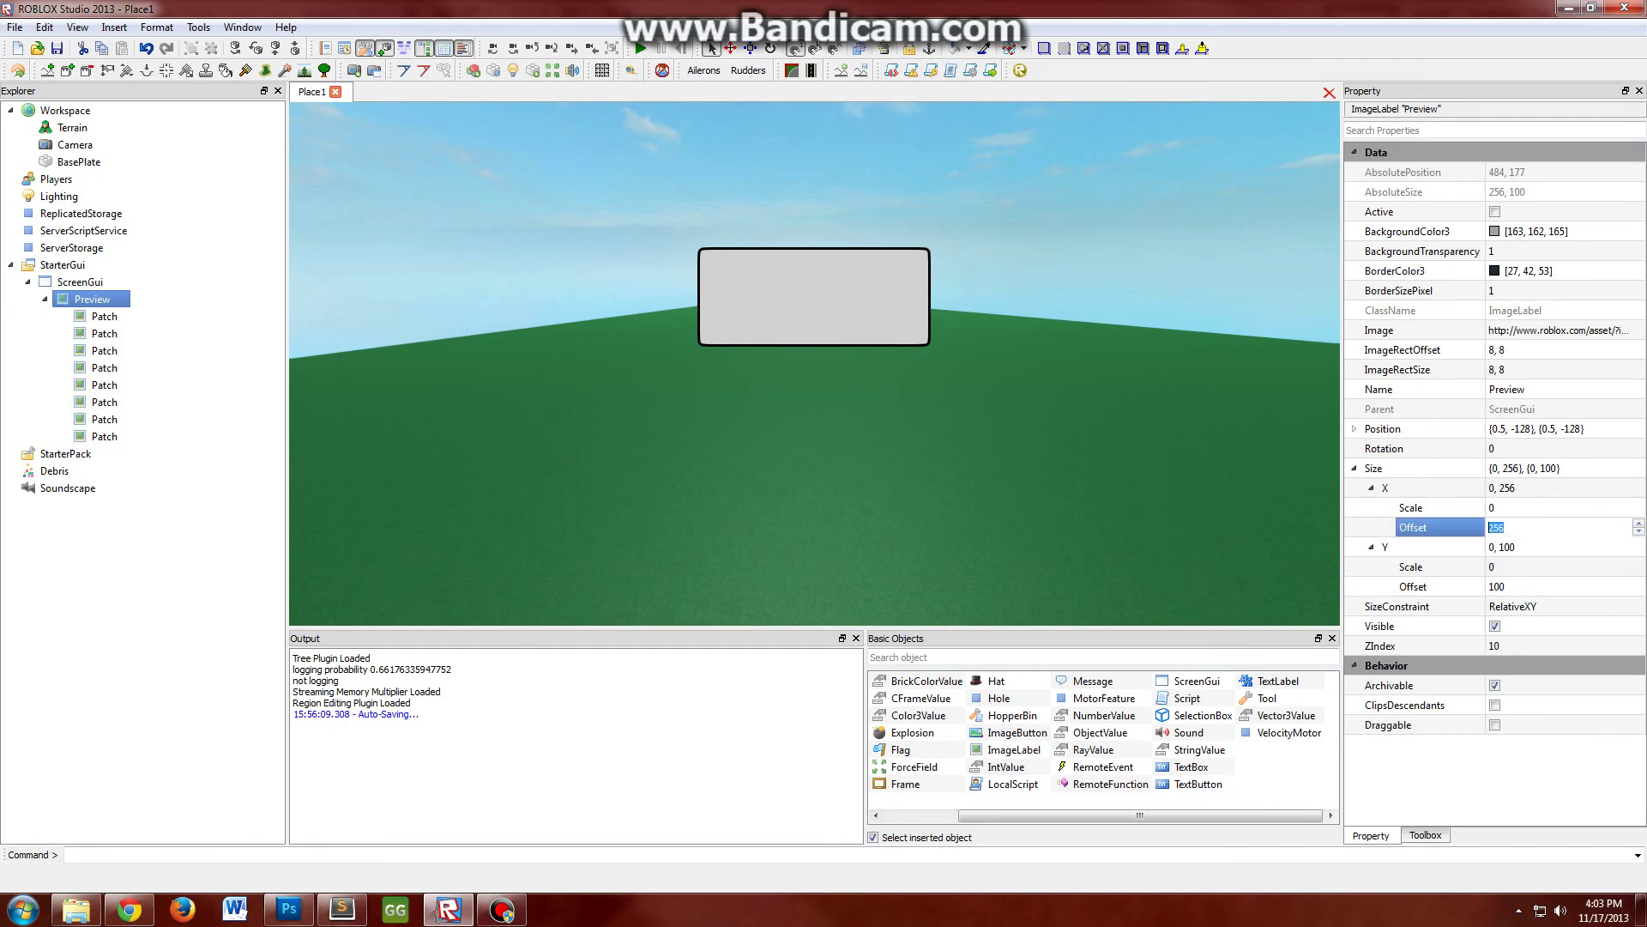
type("500")
key("Return")
- Change Preview's Size offsets to width -200 and height -50, then deselect it
left_click(1527, 529)
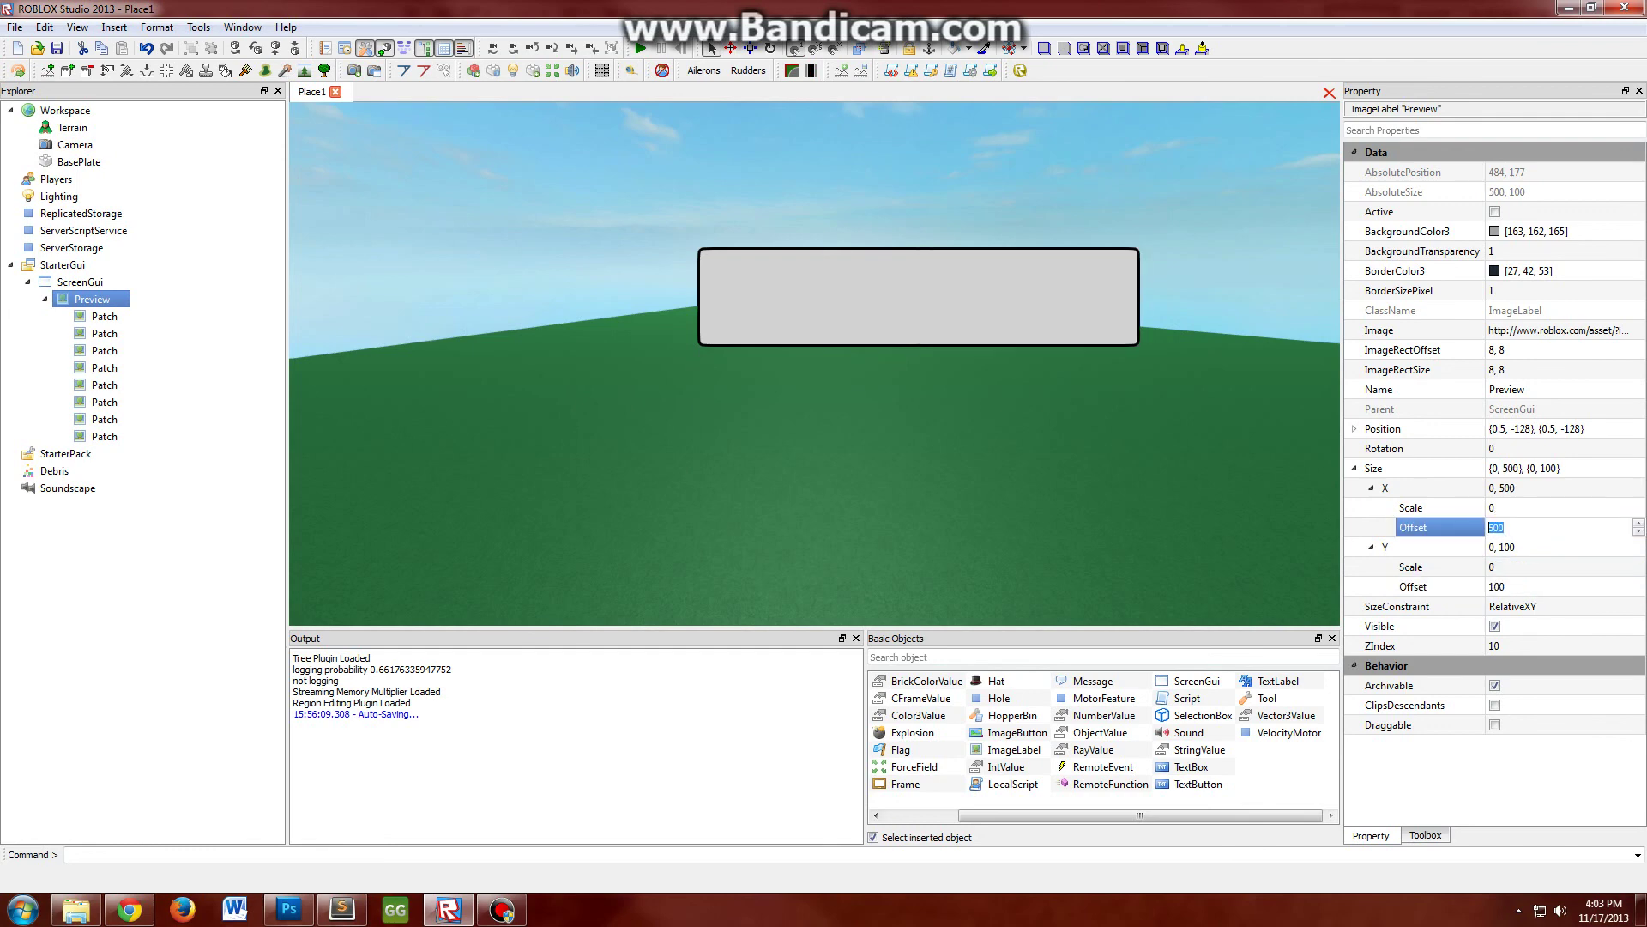
key("Return")
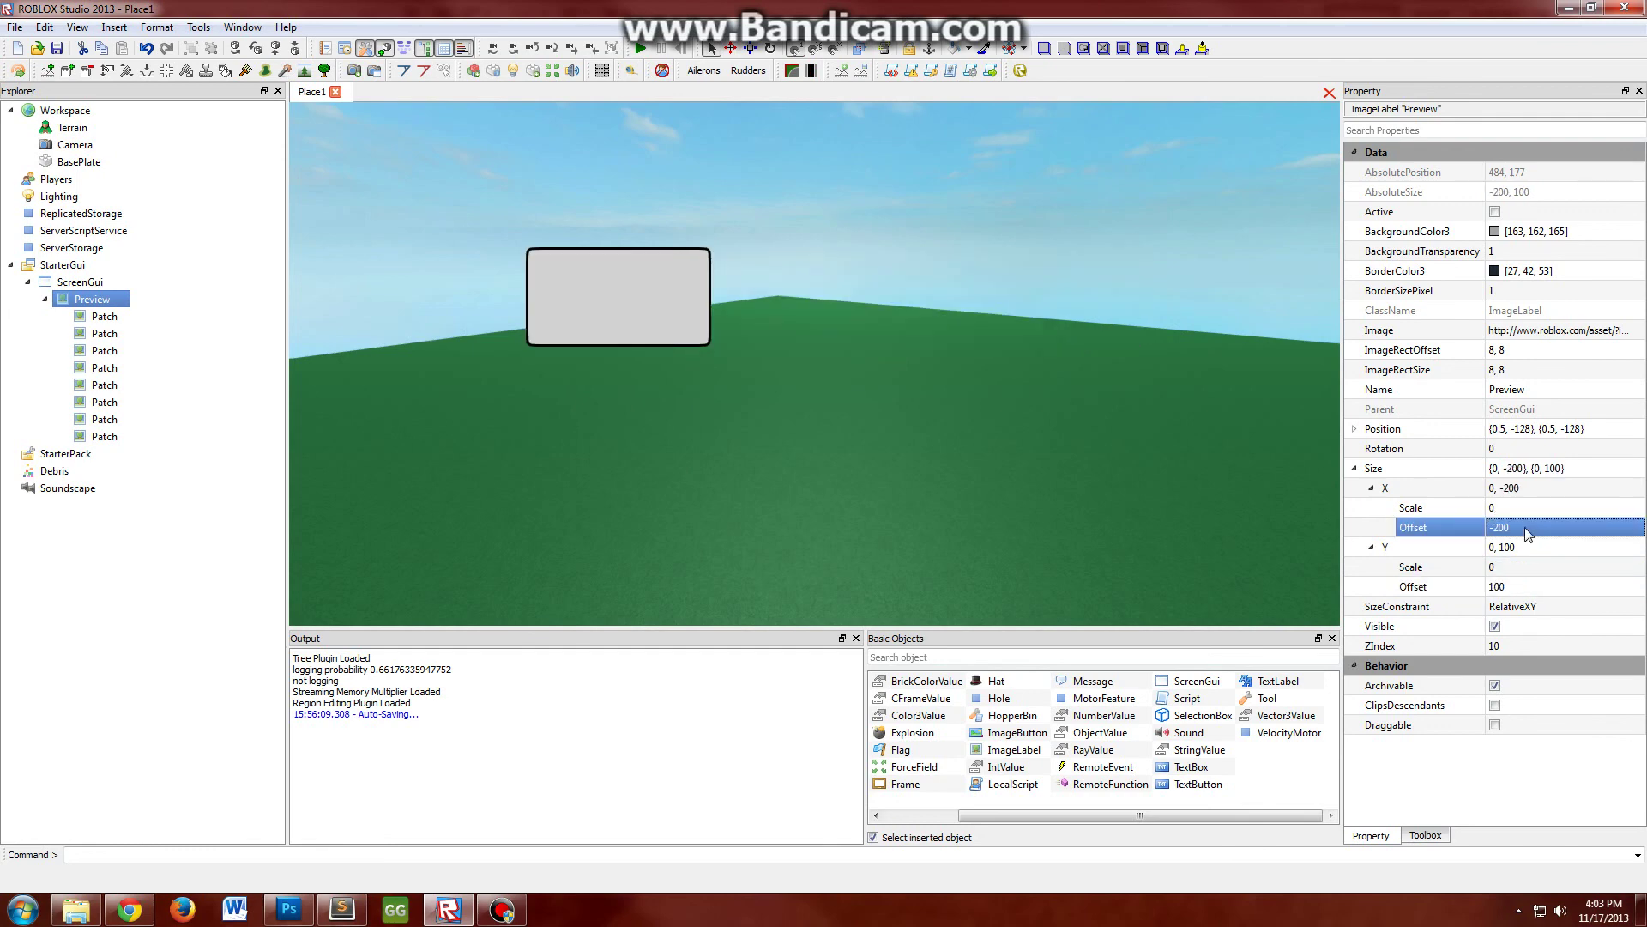
left_click(1510, 587)
type("-50")
key("Return")
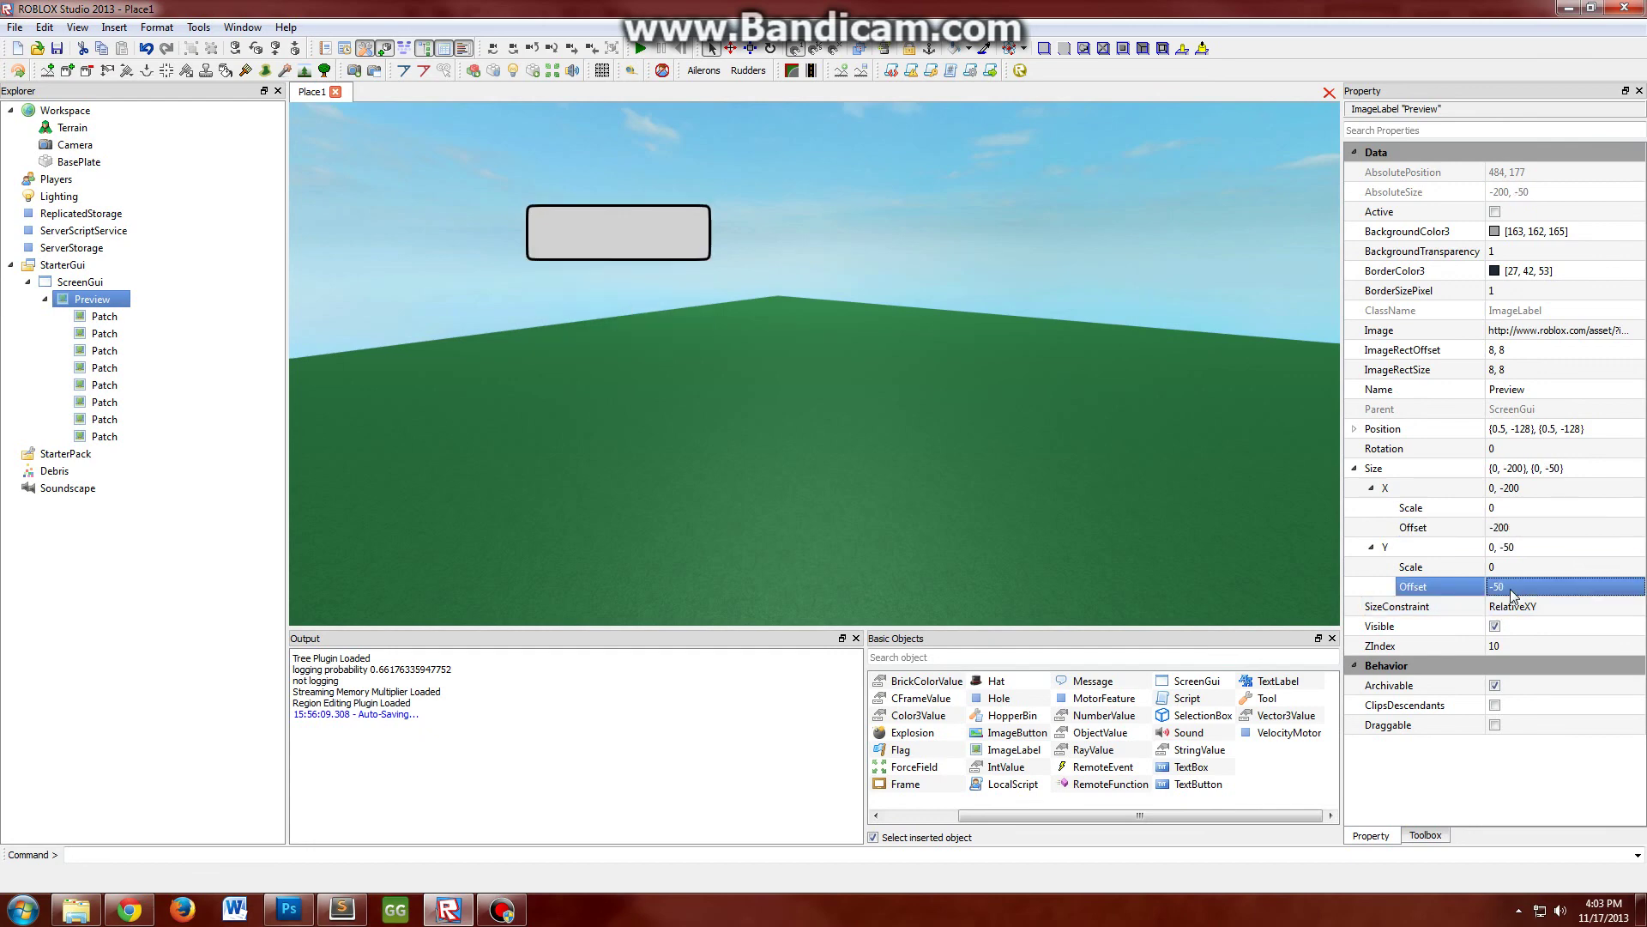
left_click(355, 355)
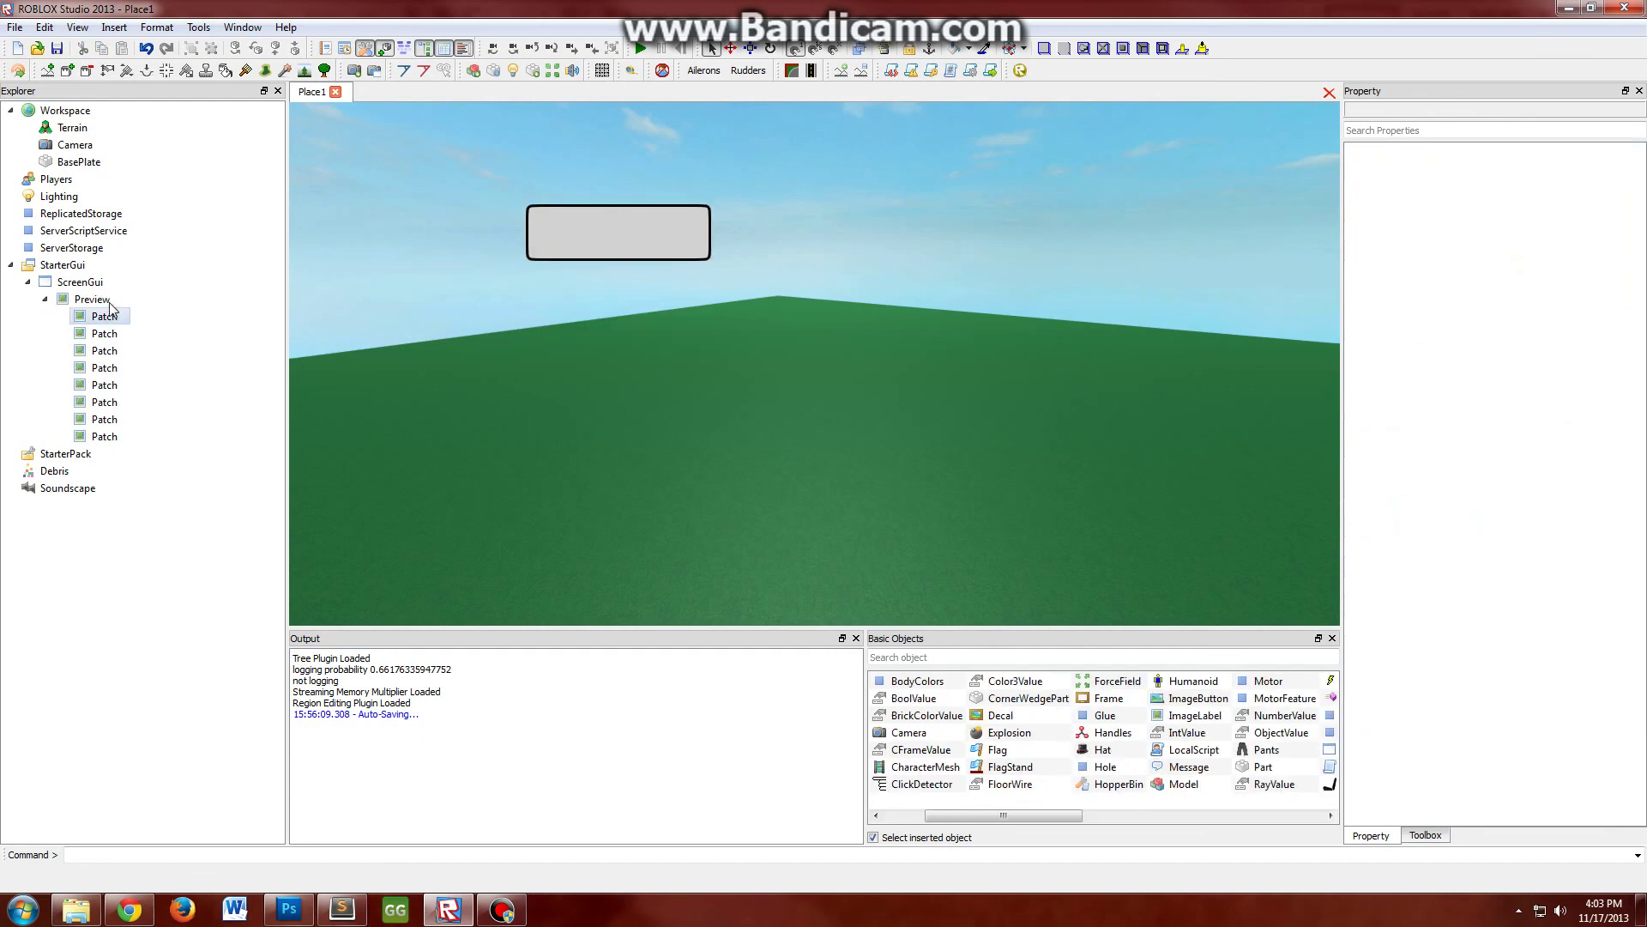